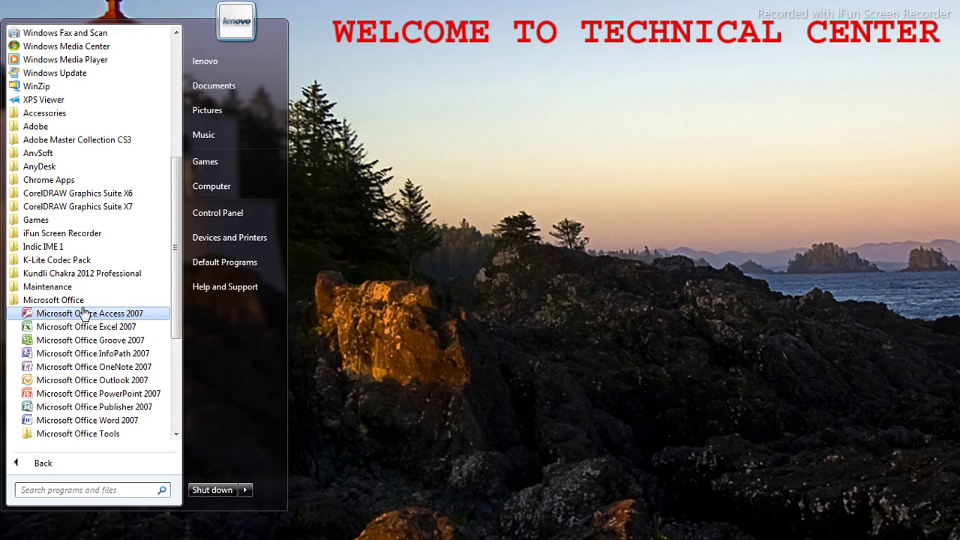
Open Microsoft Office Access 2007
click(84, 313)
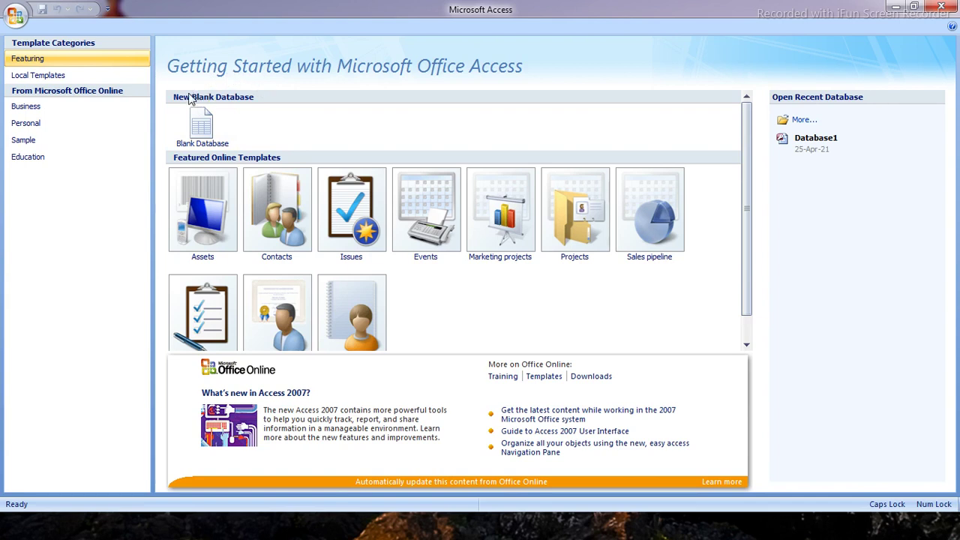
click(66, 50)
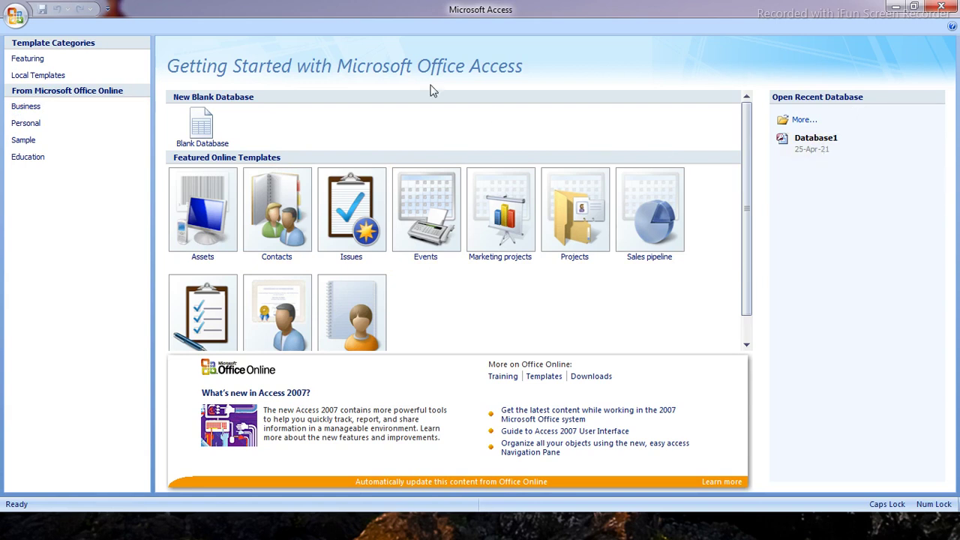
click(7, 25)
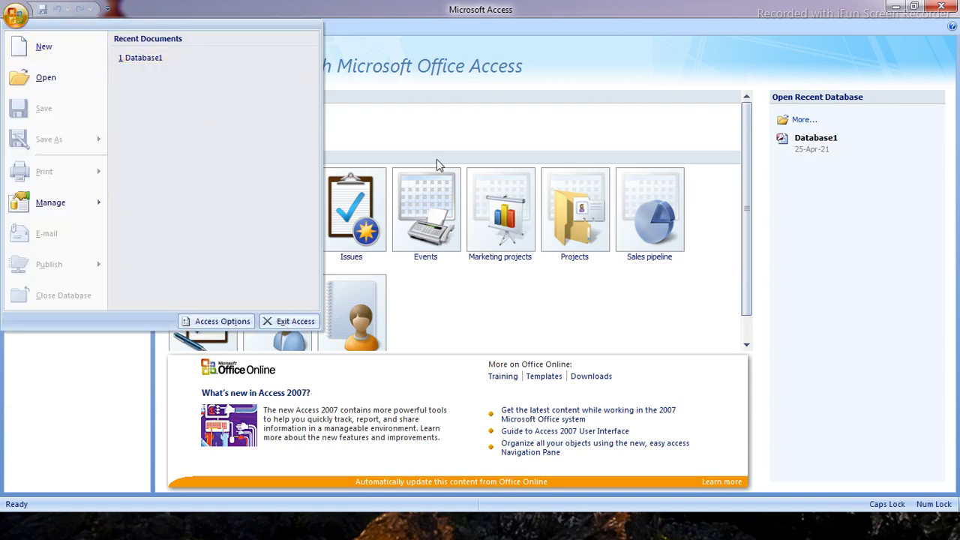
click(849, 206)
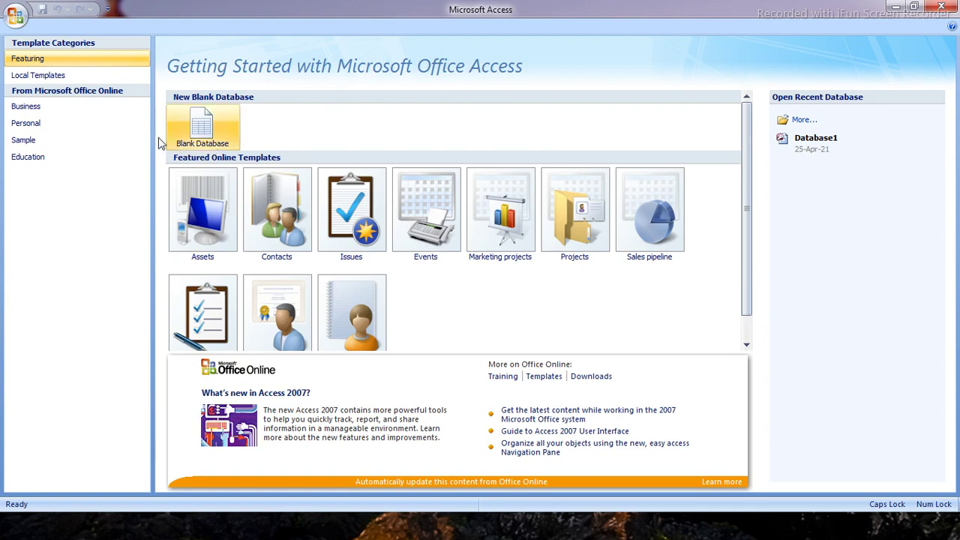
Start a new blank database and name its file TECHNICA CENRET
click(187, 136)
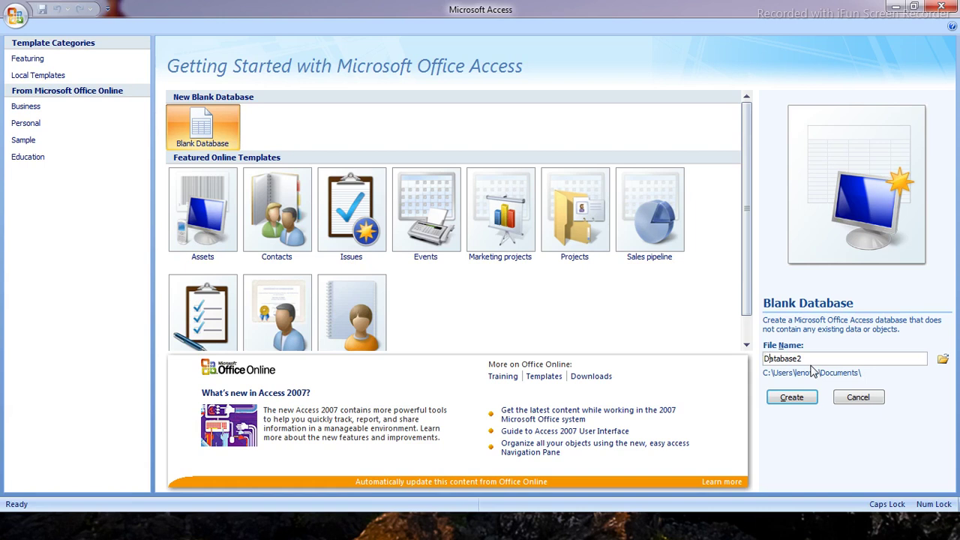
key(BackSpace)
key(BackSpace)
key(BackSpace)
key(BackSpace)
key(BackSpace)
key(BackSpace)
key(BackSpace)
key(BackSpace)
key(BackSpace)
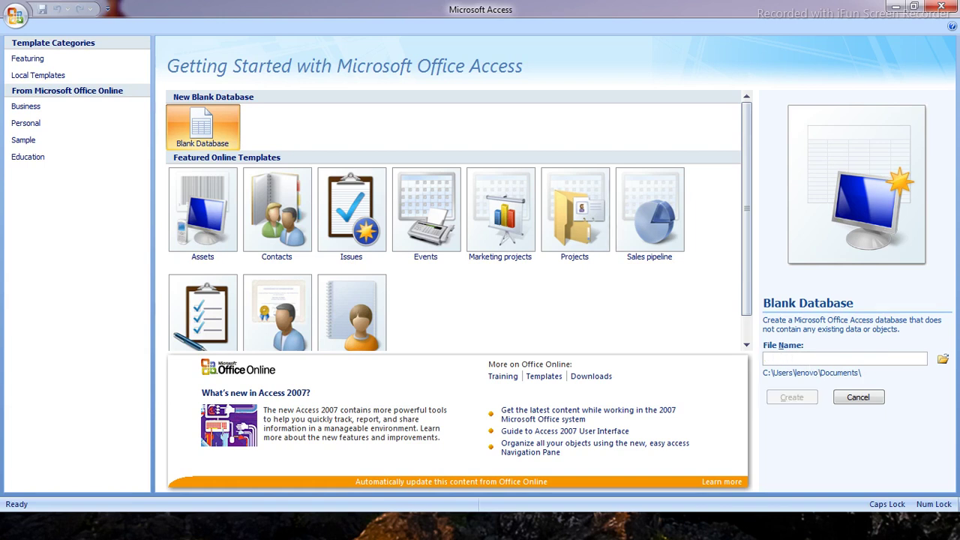
text(TEC)
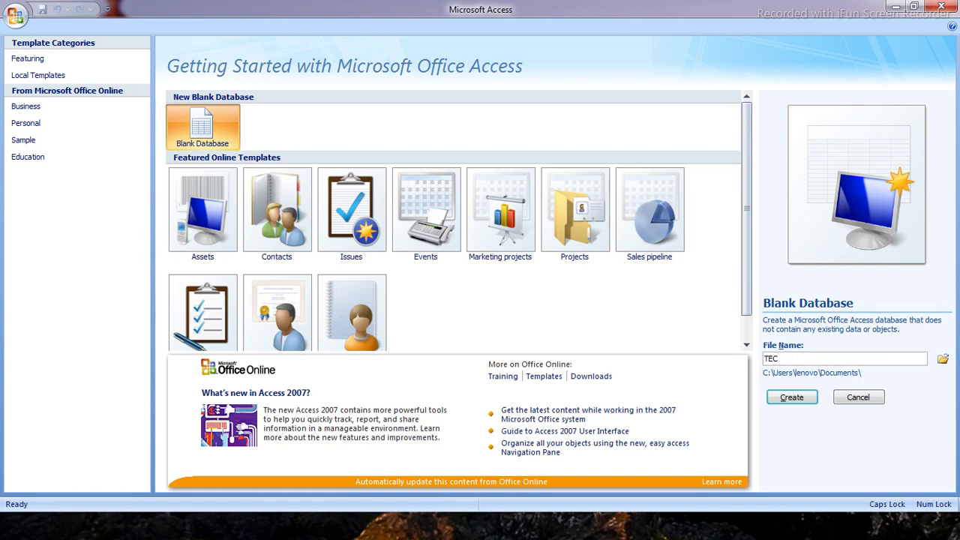
text(HNICA CENRET)
click(943, 360)
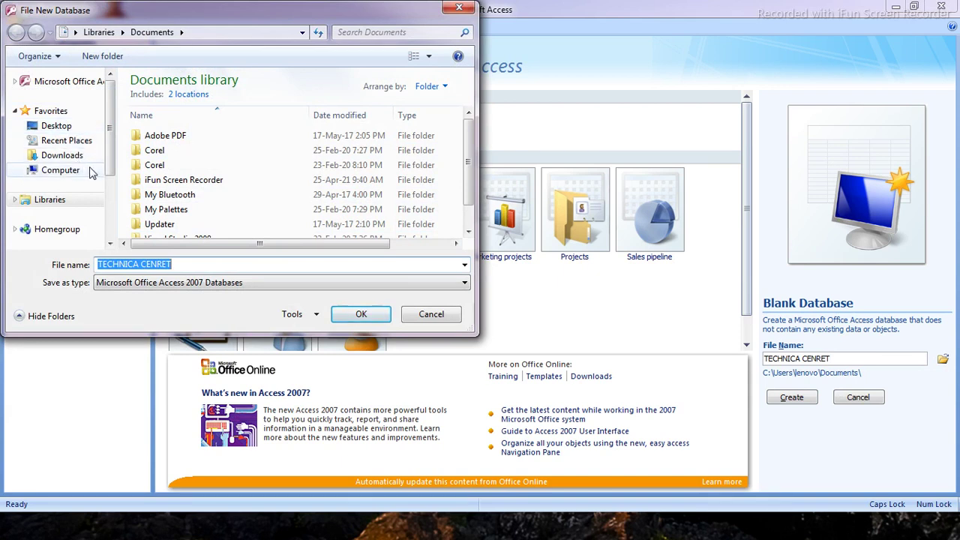
scroll(107, 170, down, 3)
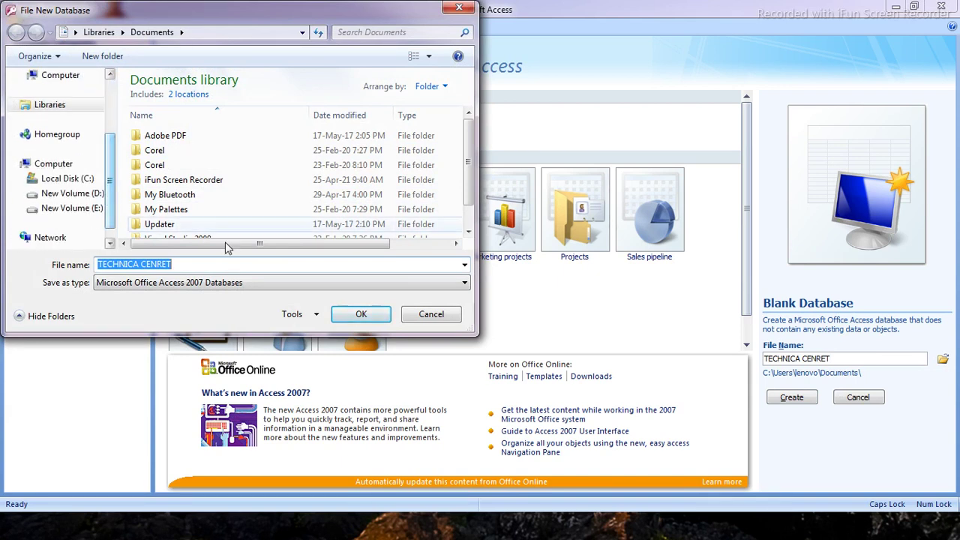
click(431, 315)
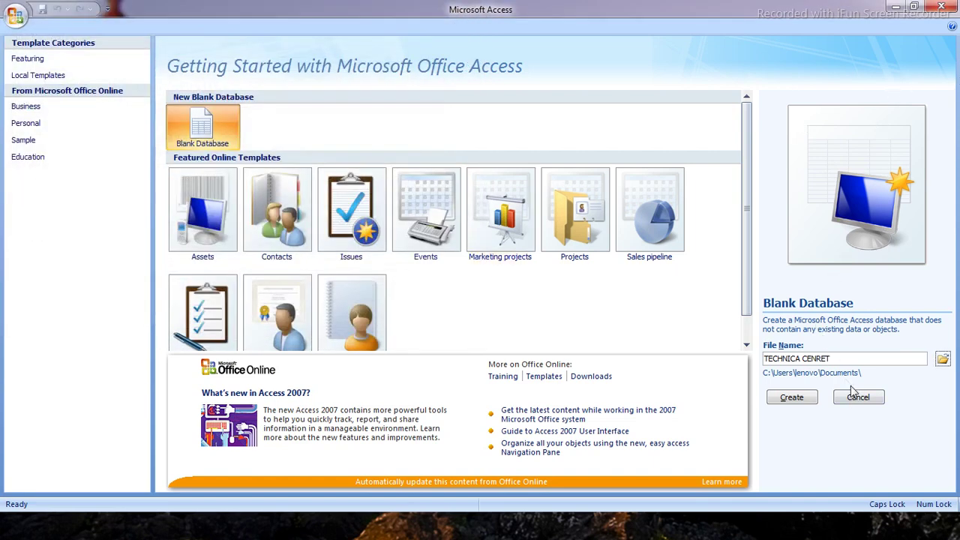
Create the blank database in the Documents folder
click(792, 403)
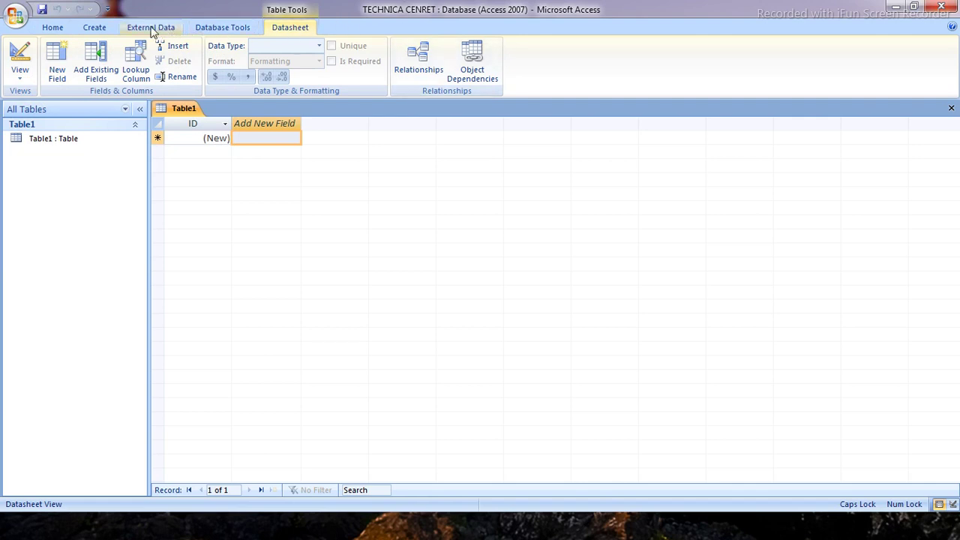
click(53, 27)
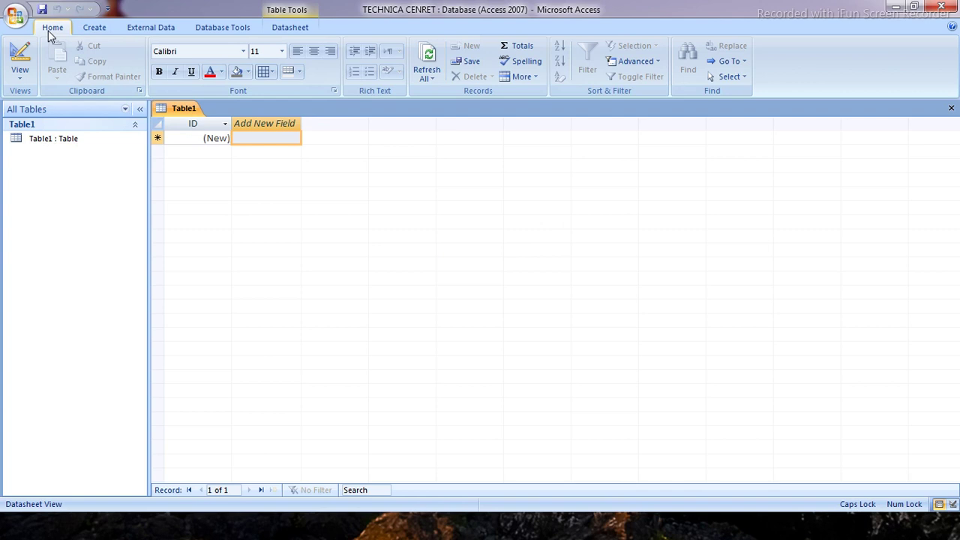
click(21, 78)
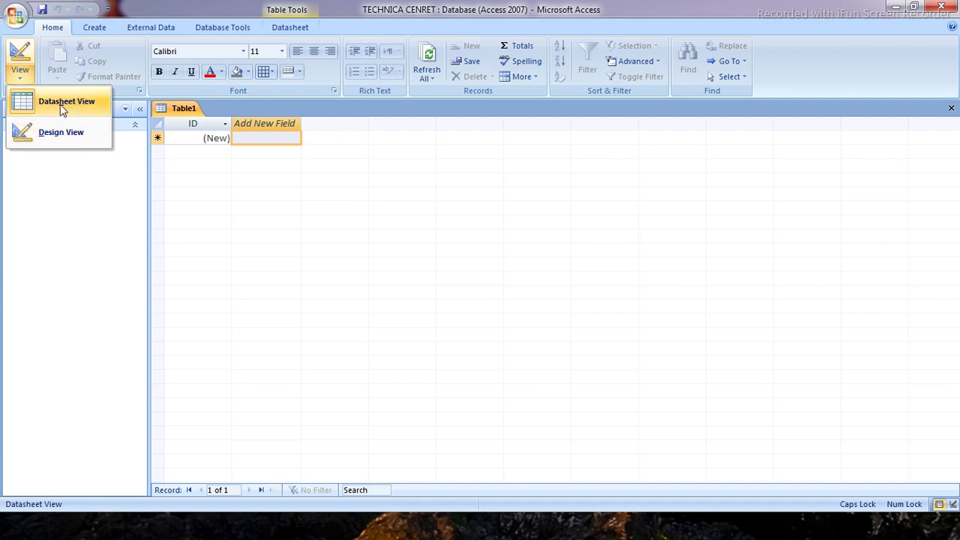
click(258, 222)
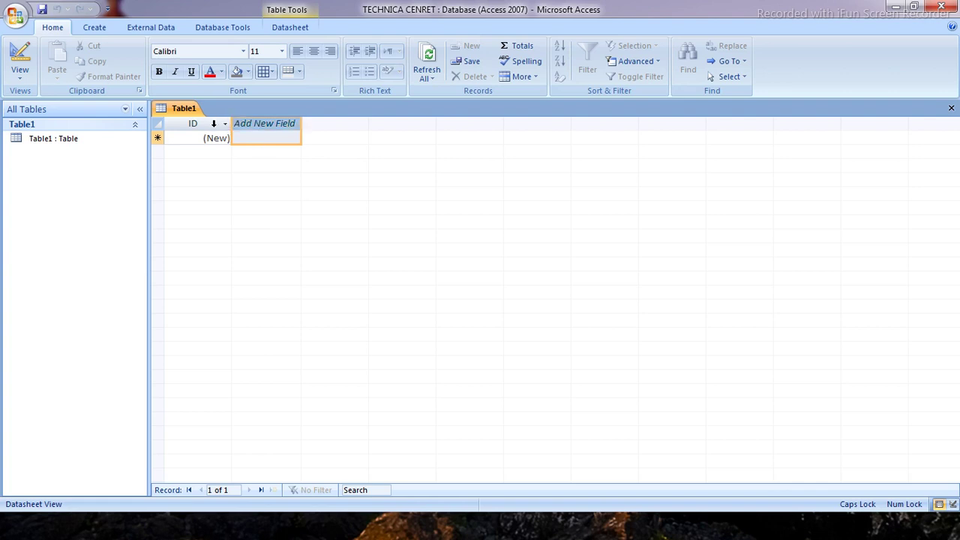
click(211, 128)
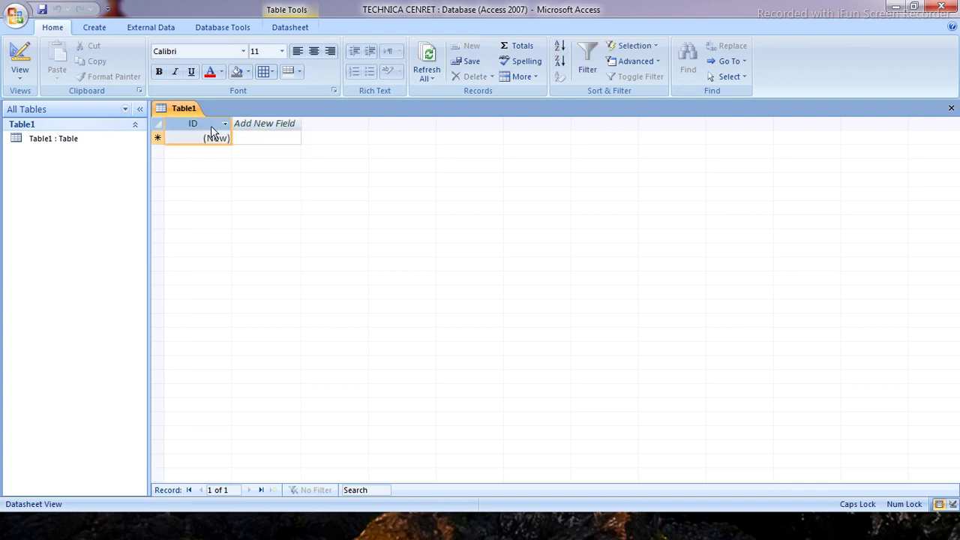
click(265, 133)
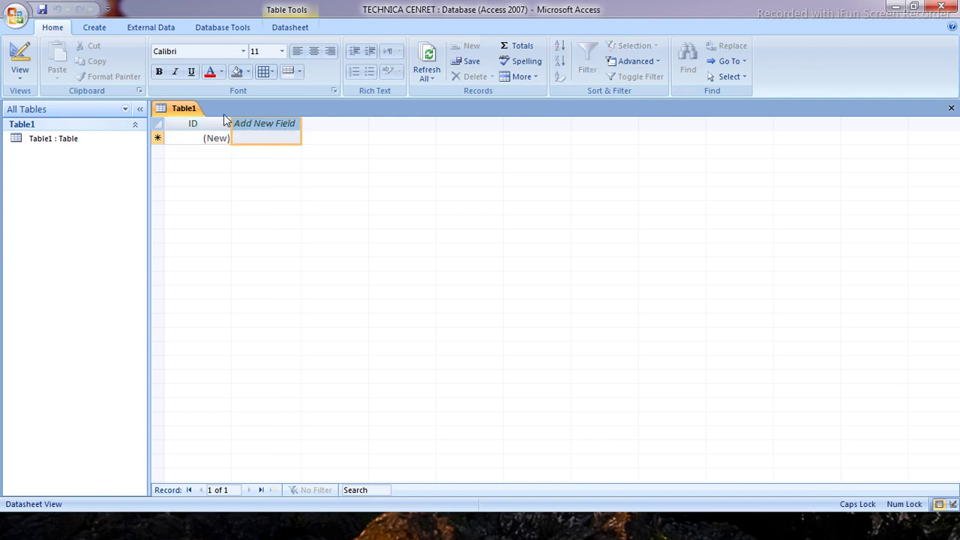
click(156, 138)
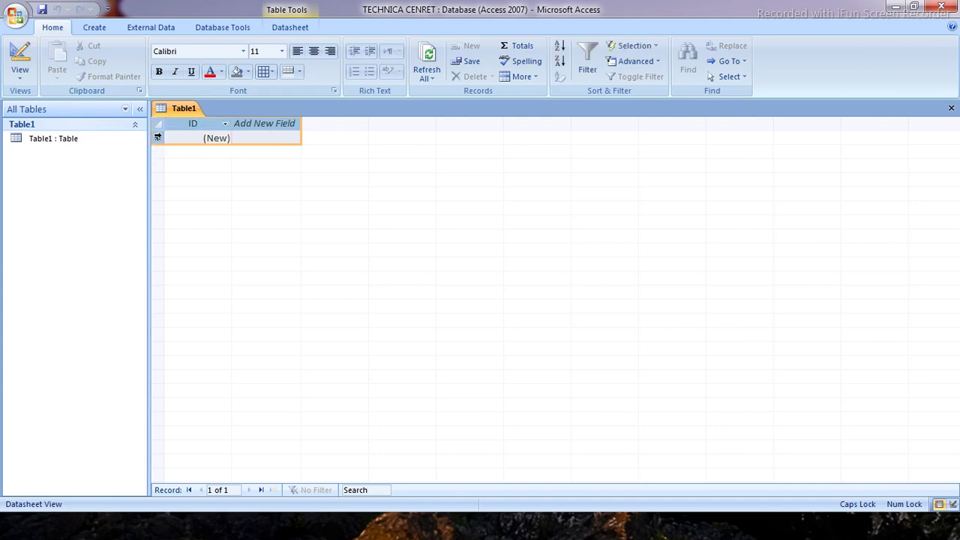
click(197, 121)
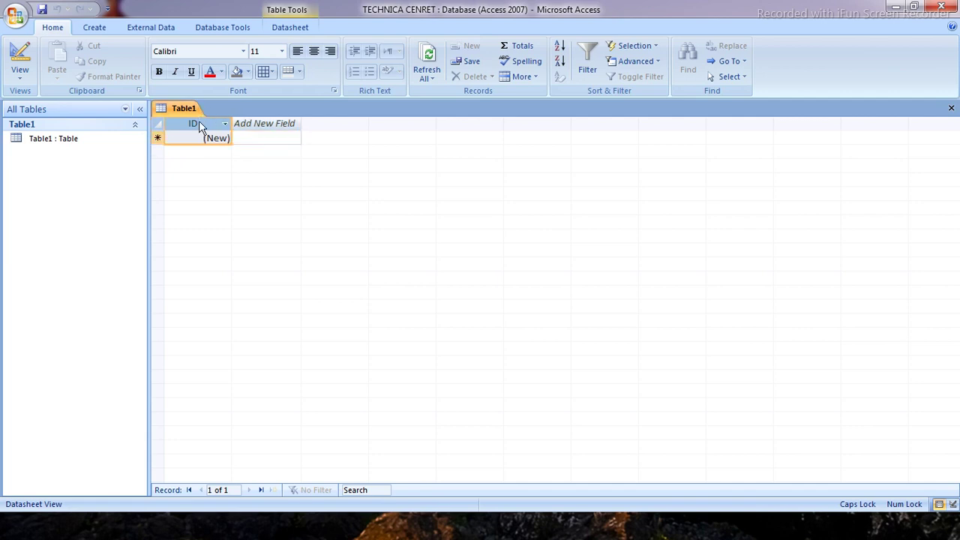
Add two fields named NAME and CITY after the ID column, accepting NAME despite it being a reserved word
click(261, 118)
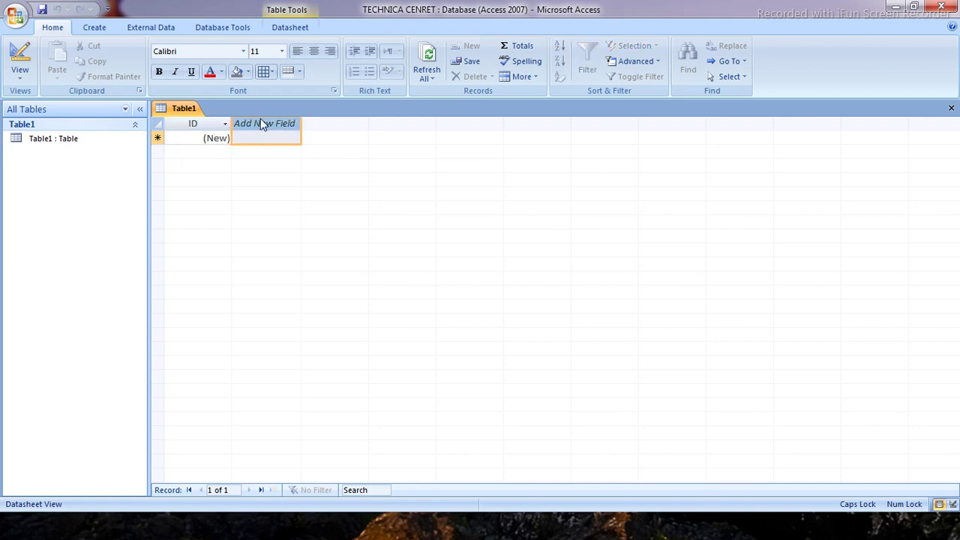
double_click(262, 120)
text(NAME)
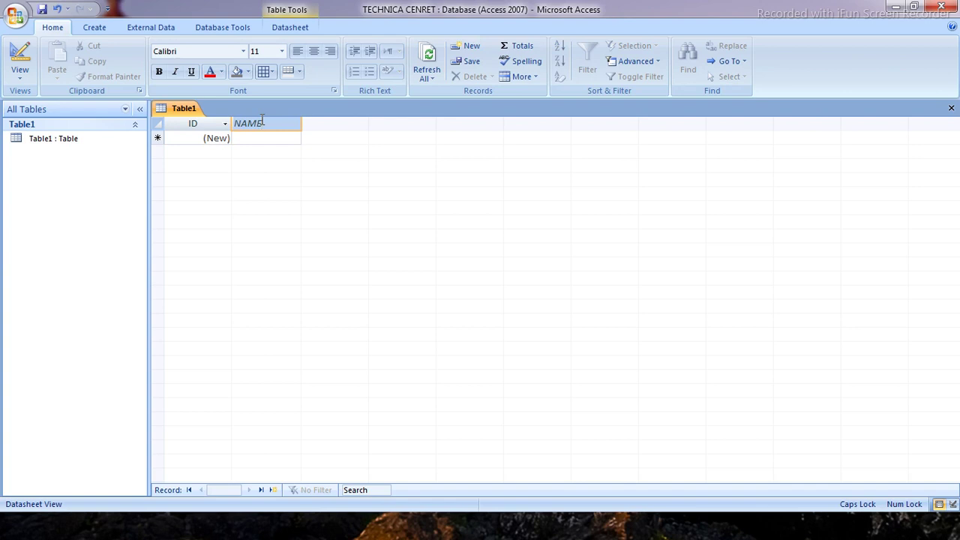
click(288, 147)
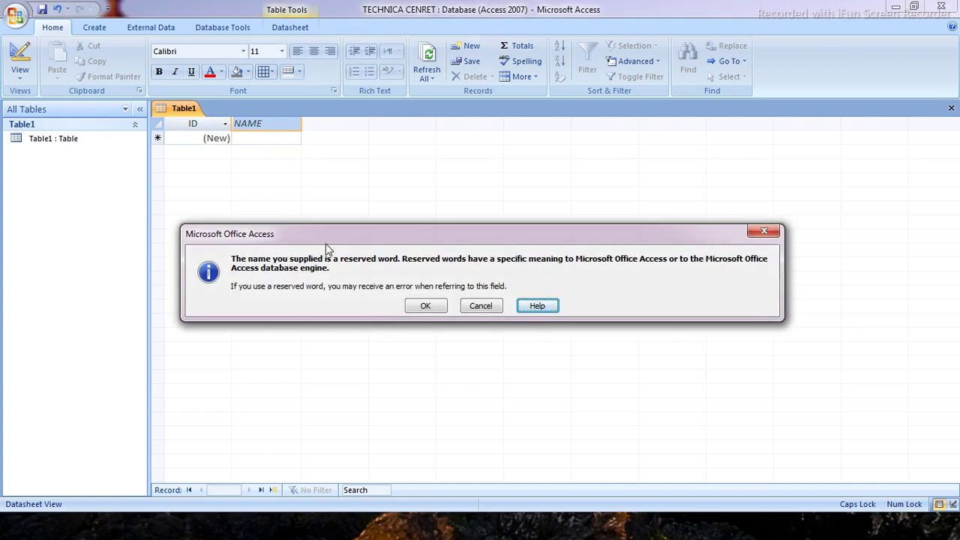
click(431, 306)
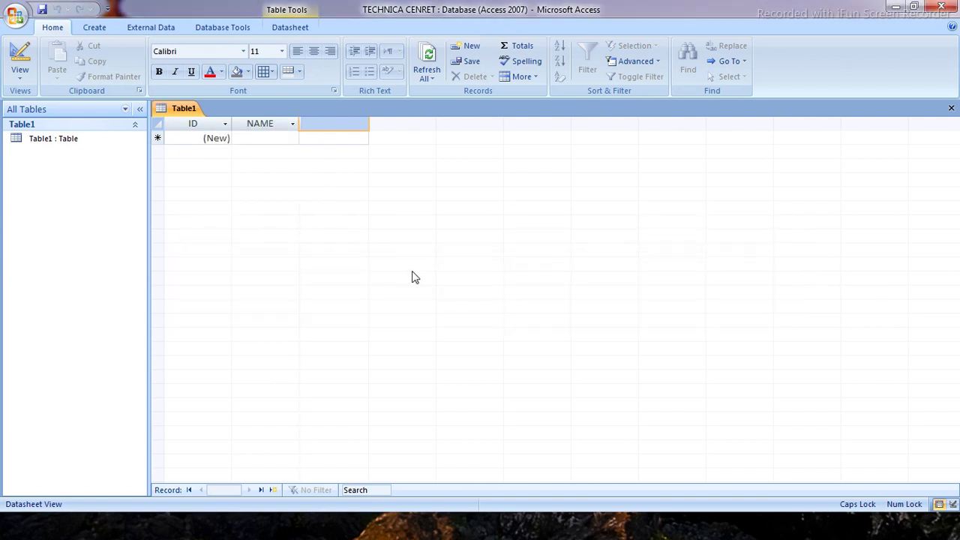
text(CITY)
key(Return)
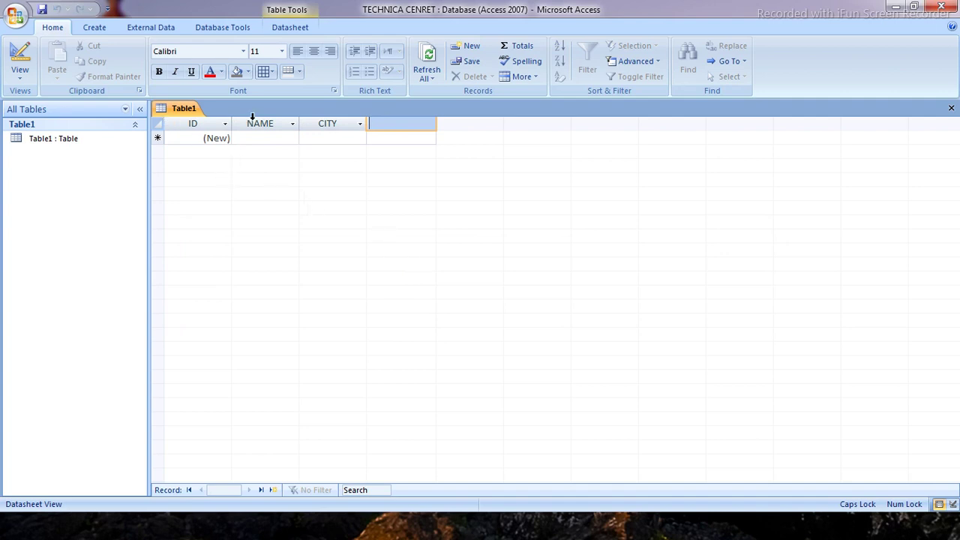
Enter the first record with the person's name in the NAME field and SAGAR in the CITY field
click(267, 139)
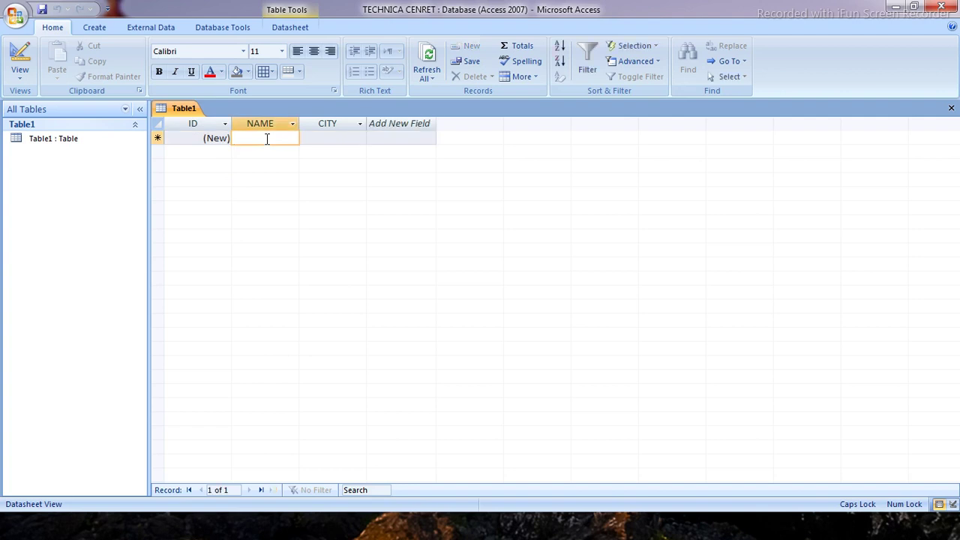
text(RAM)
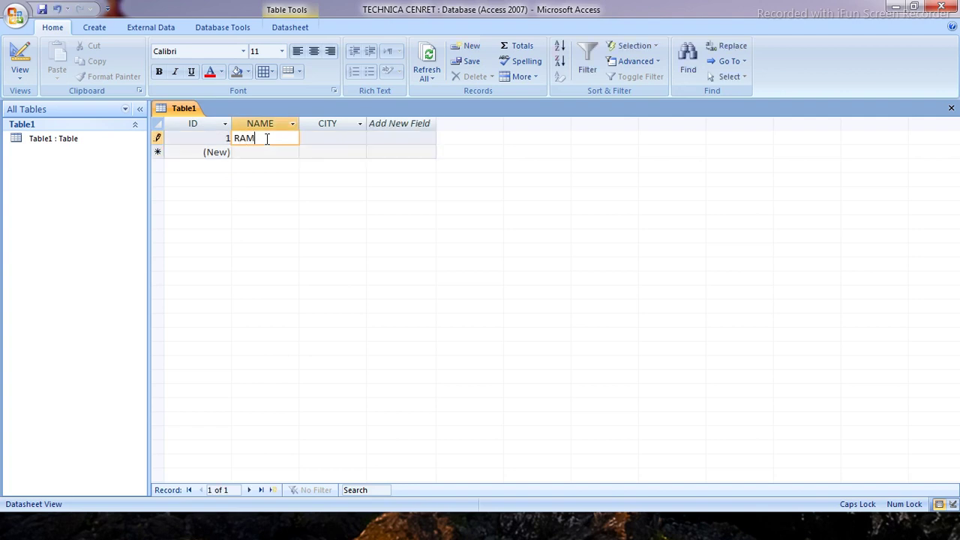
key(Tab)
text(SAGAR)
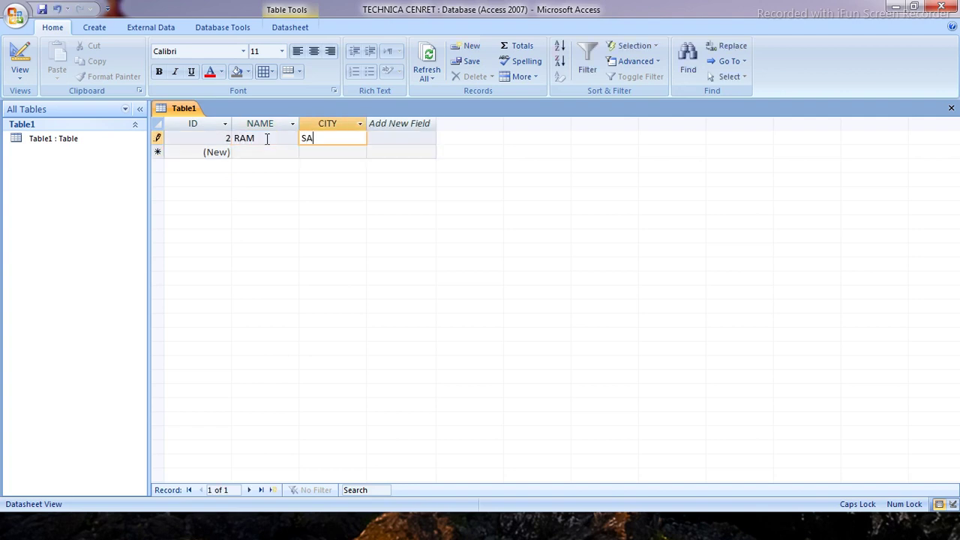
key(Tab)
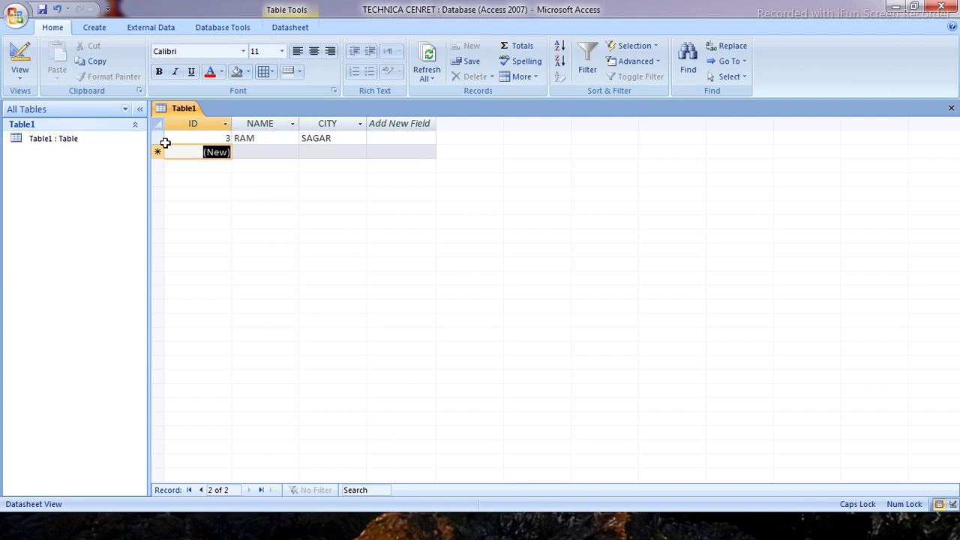
click(158, 137)
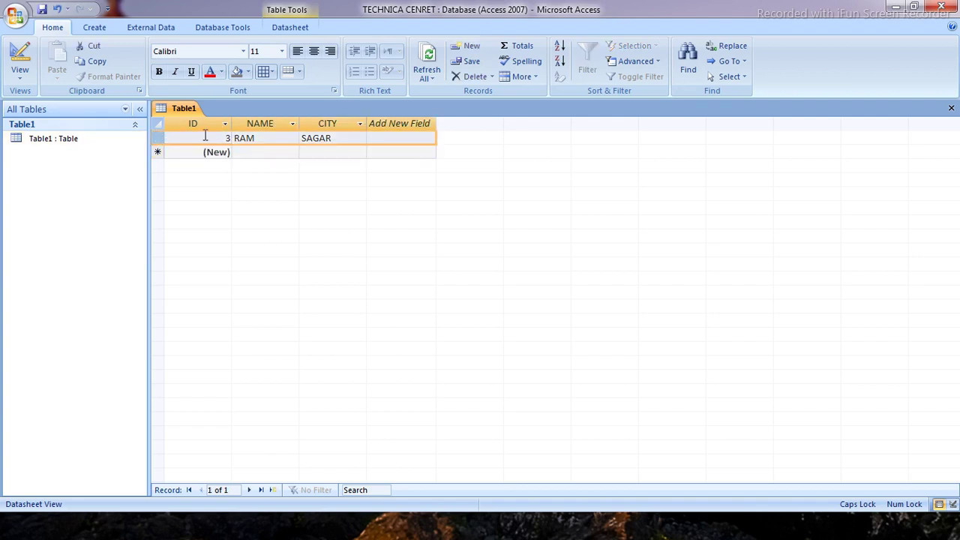
click(269, 126)
click(325, 124)
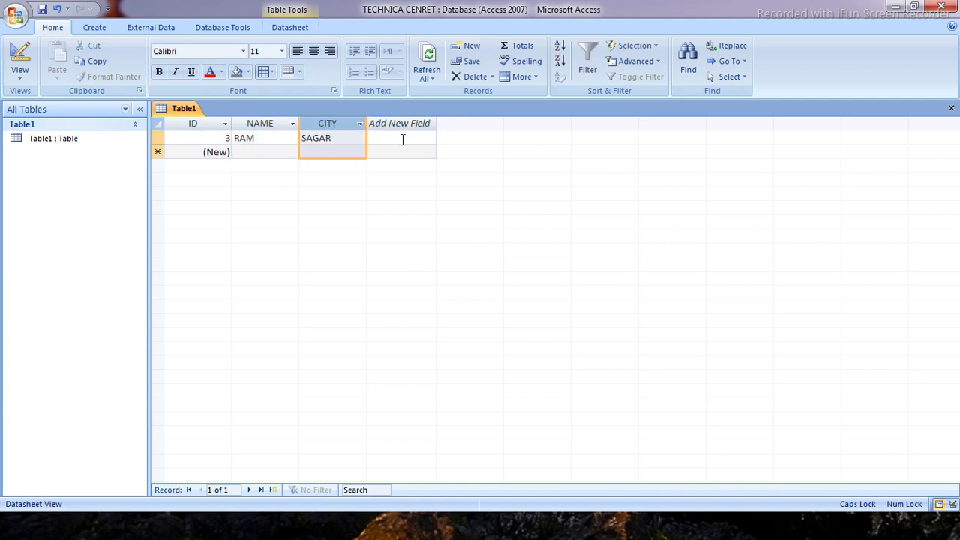
click(266, 154)
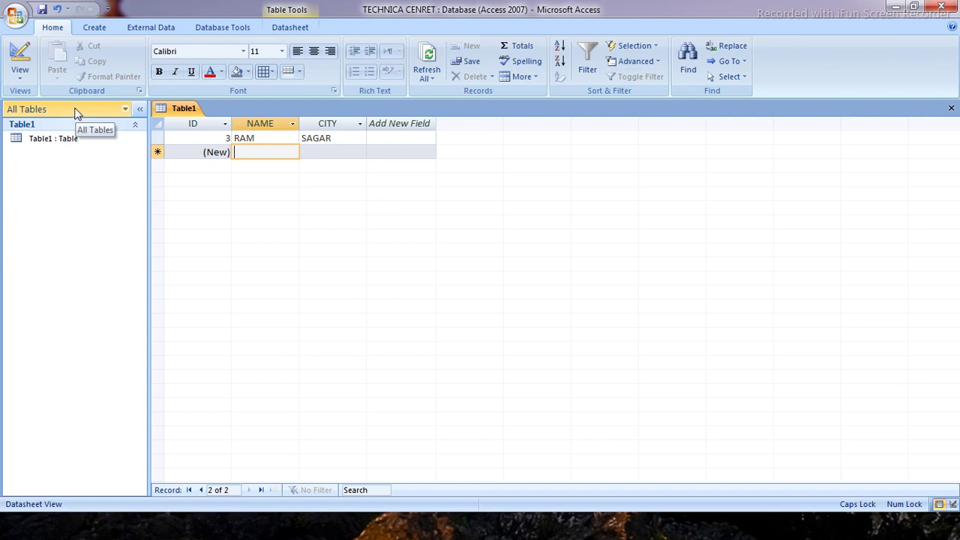
Switch the table to Design View, saving it under the name STUDENTS
click(19, 71)
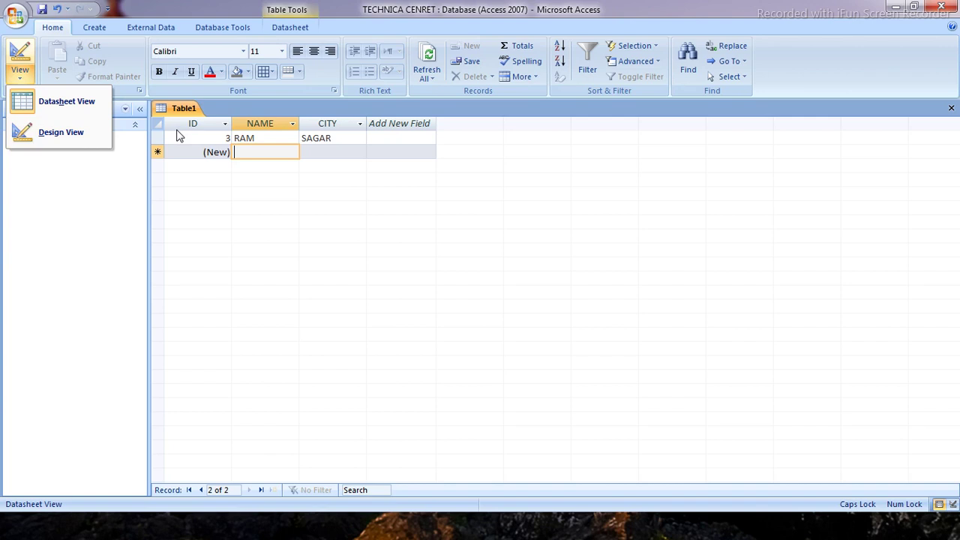
click(64, 132)
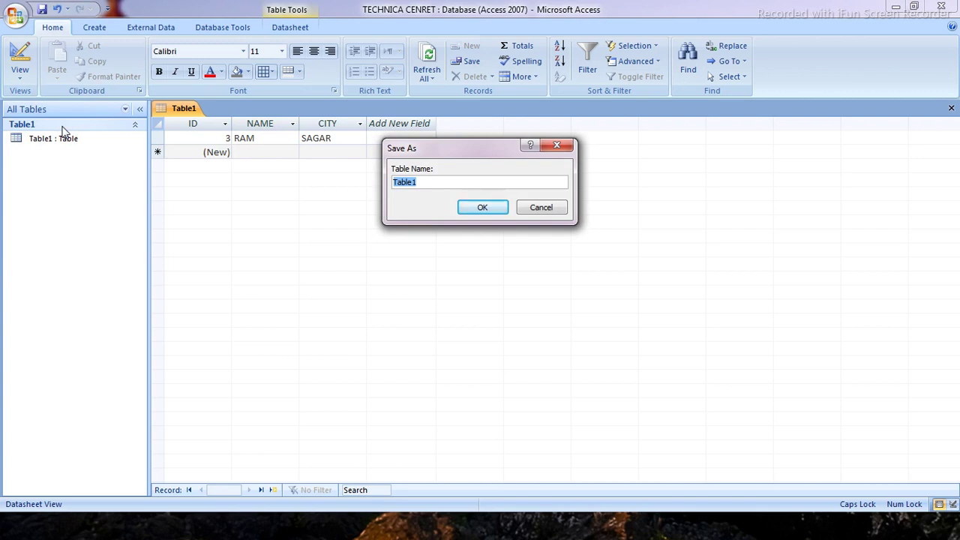
text(STUDENTS)
click(493, 207)
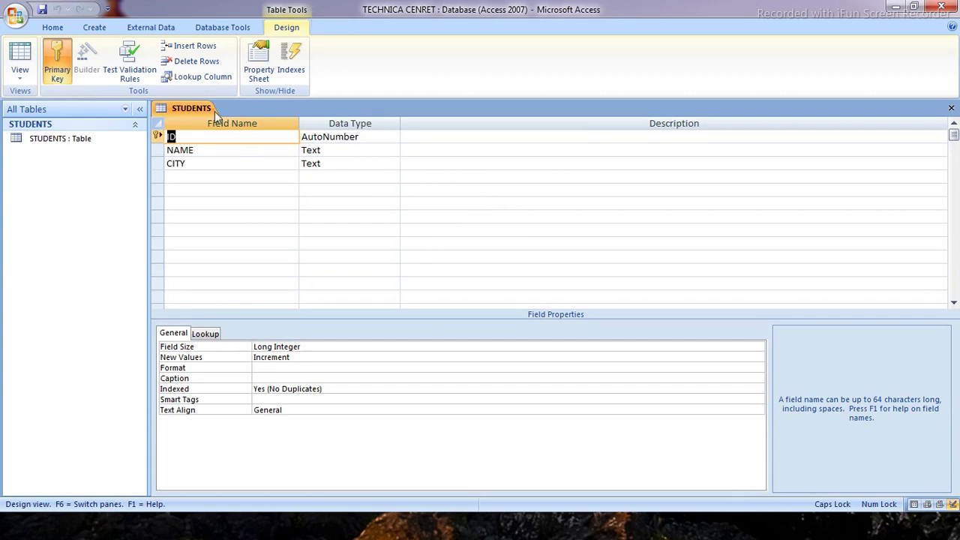
click(206, 150)
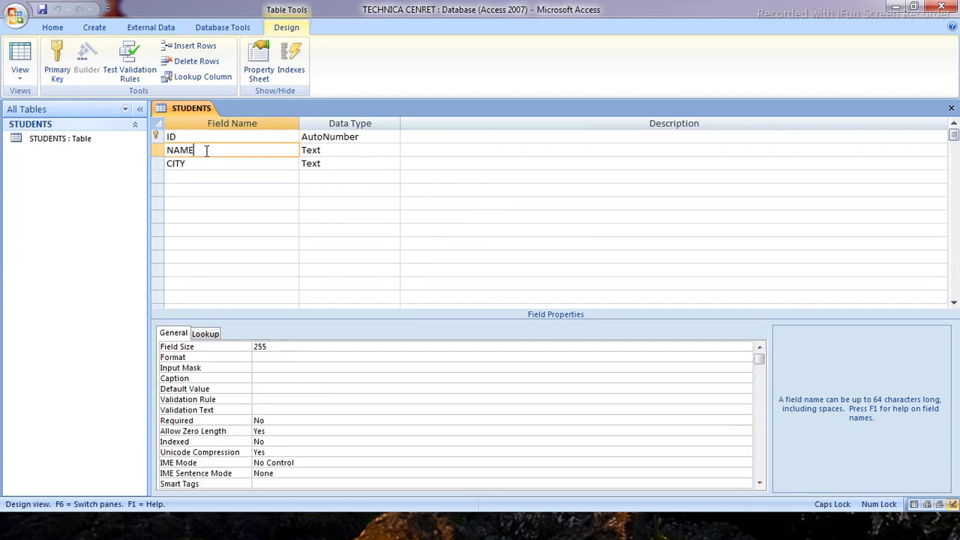
click(214, 137)
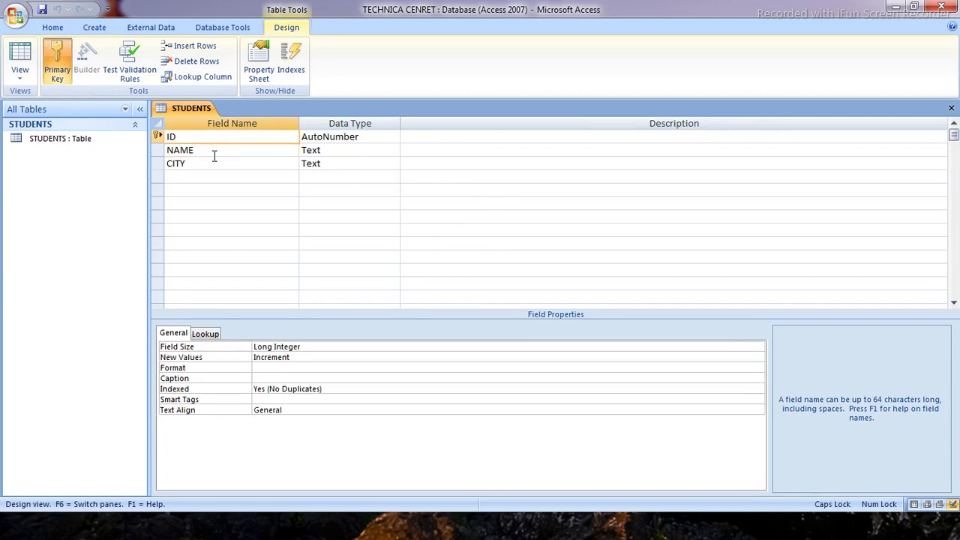
Examine the ID, NAME and CITY rows of the STUDENTS table design, including their field name, data type and description cells
click(212, 151)
click(212, 164)
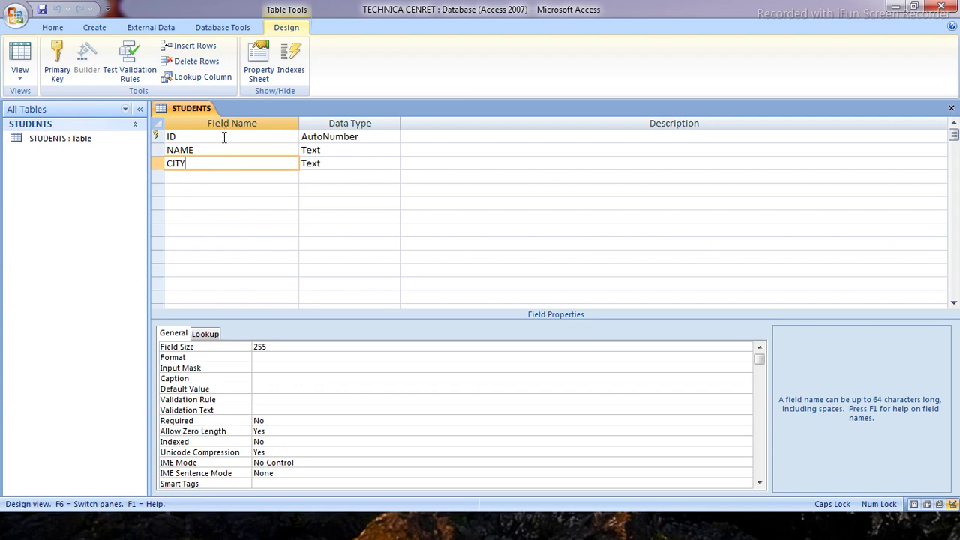
click(220, 137)
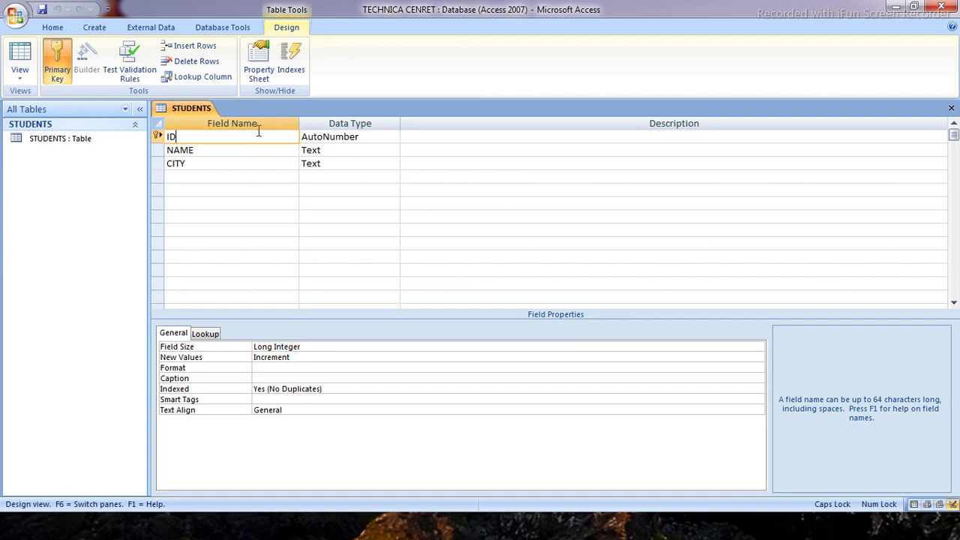
click(237, 150)
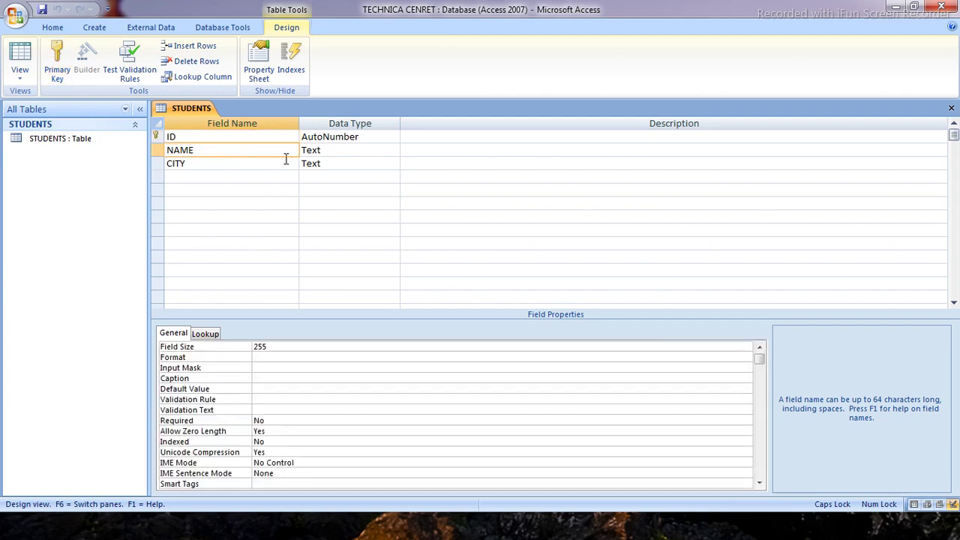
click(374, 149)
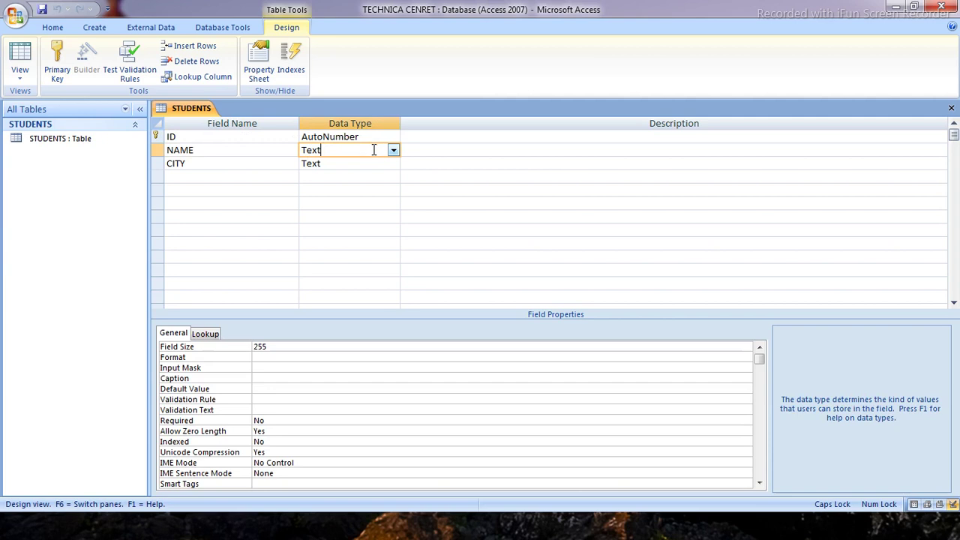
click(500, 150)
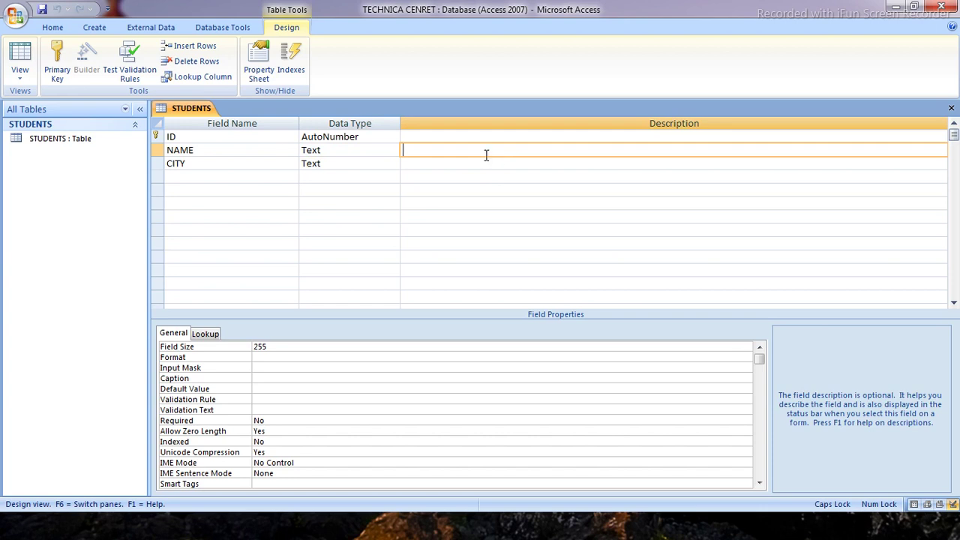
click(281, 151)
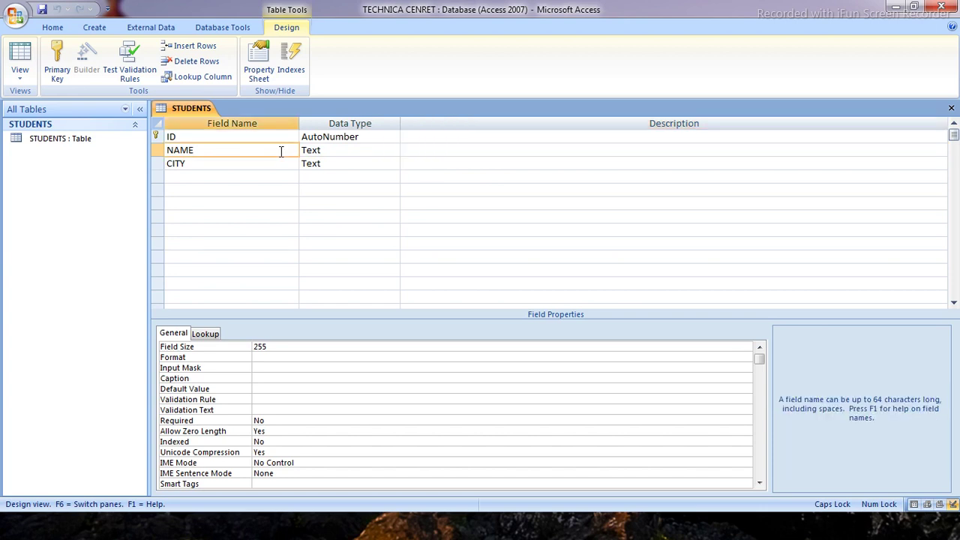
click(428, 142)
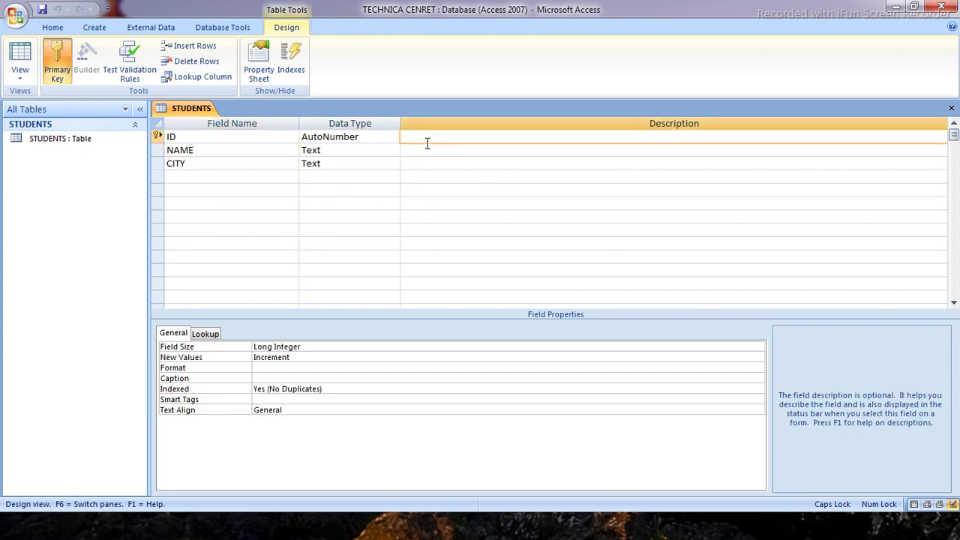
click(440, 152)
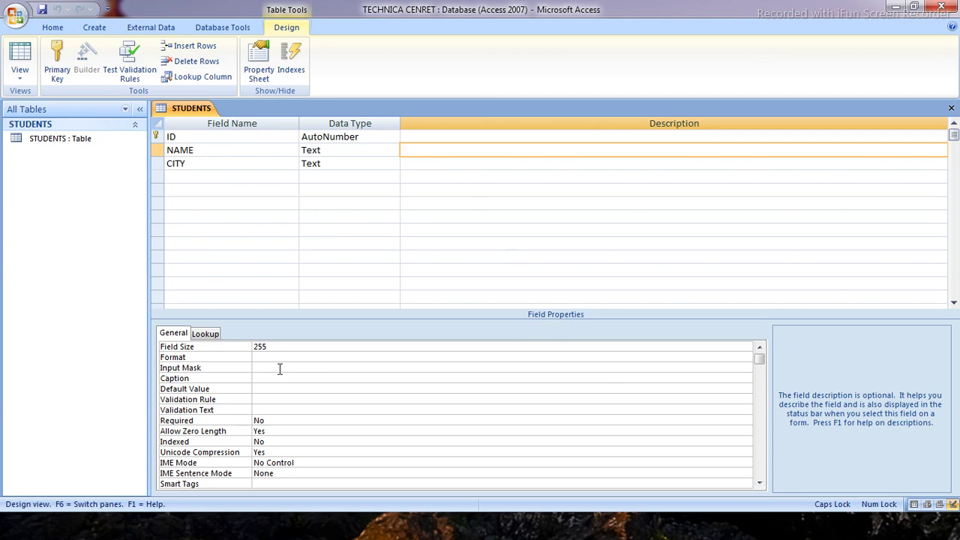
Compare the data types and general properties of the ID, NAME and CITY fields, including the Field Size of NAME
click(346, 150)
click(346, 162)
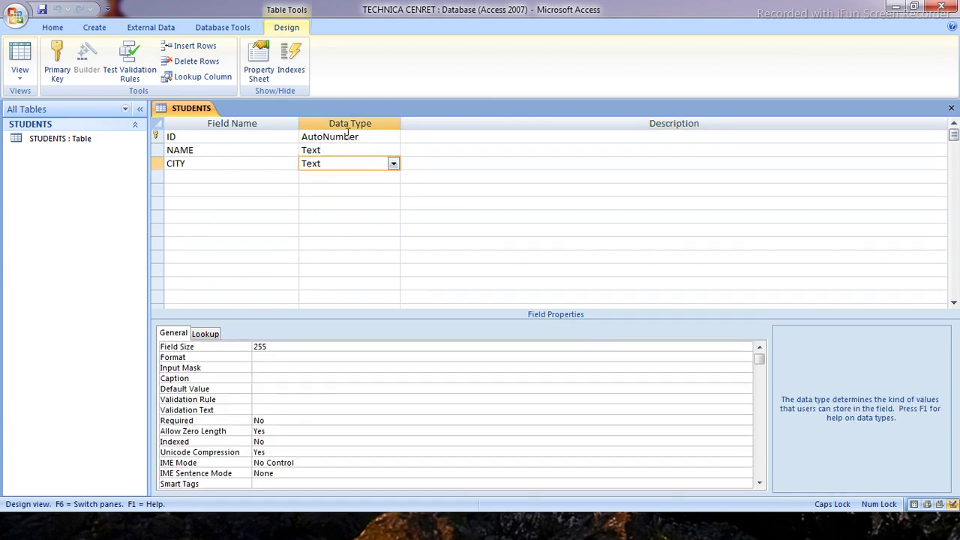
click(349, 136)
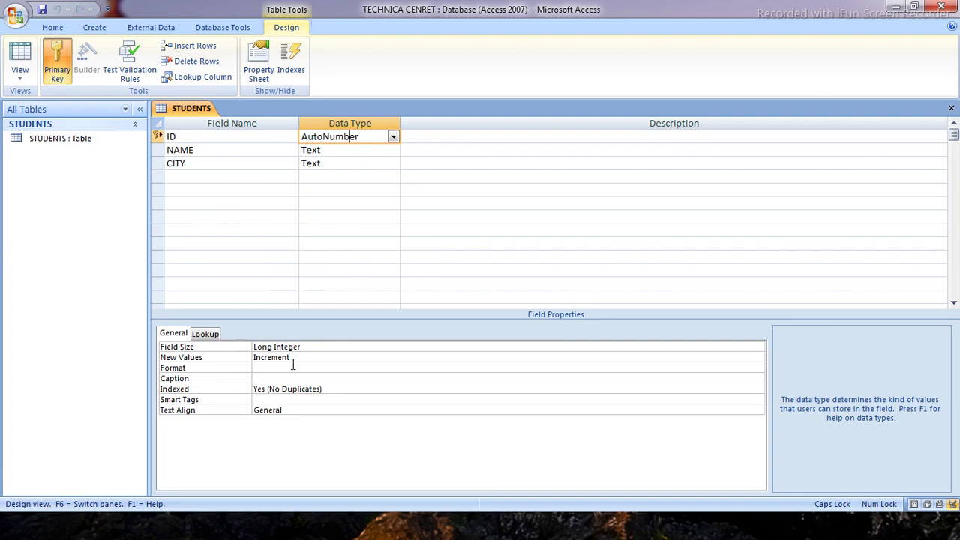
click(341, 152)
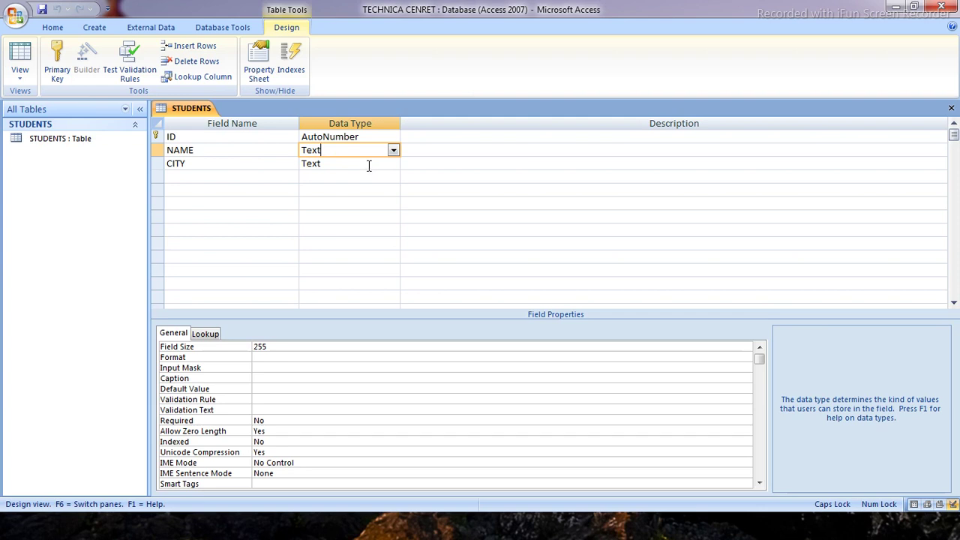
click(202, 150)
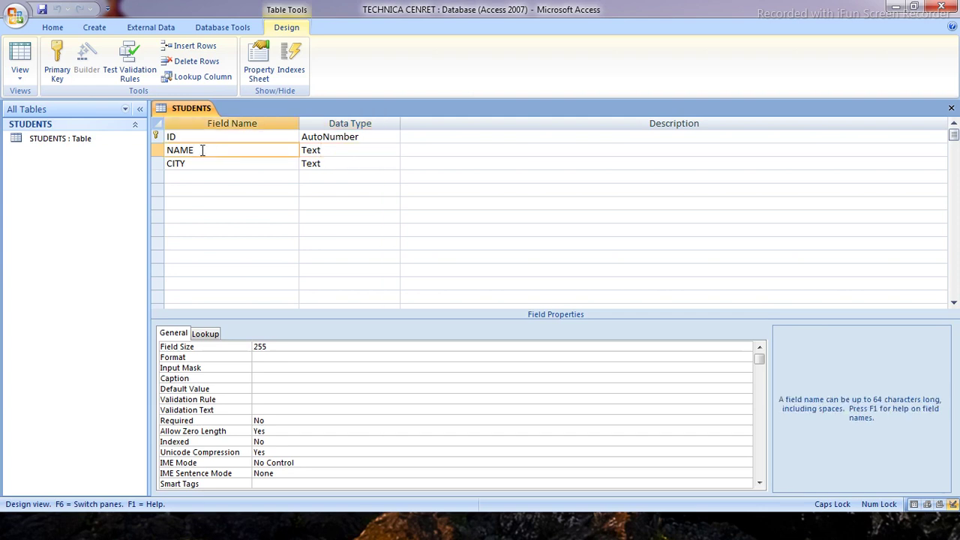
drag(201, 150, 161, 150)
click(339, 148)
click(247, 158)
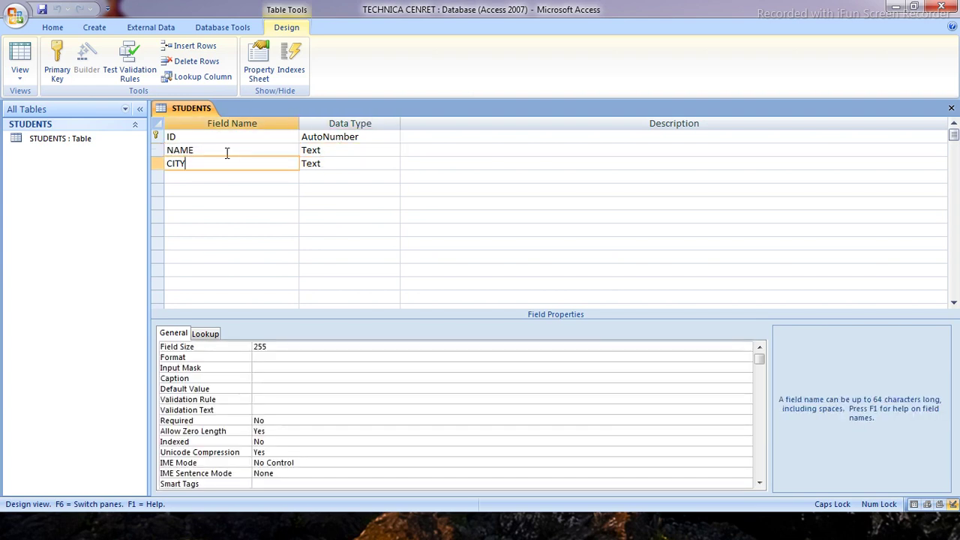
click(226, 150)
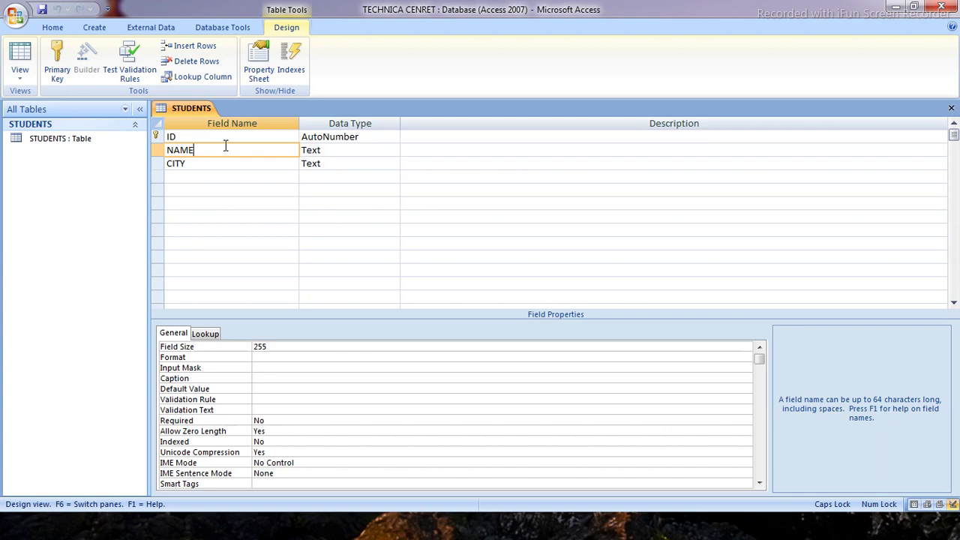
click(355, 151)
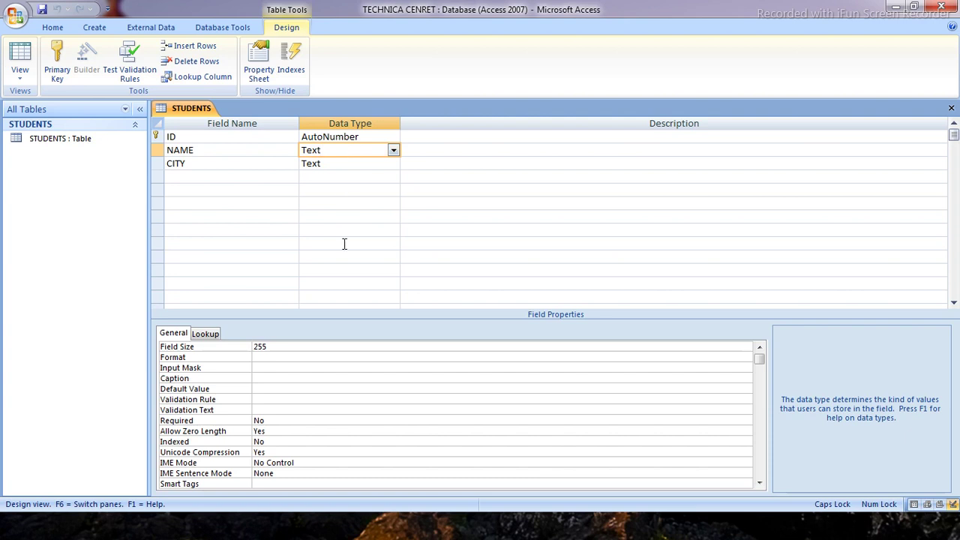
click(307, 349)
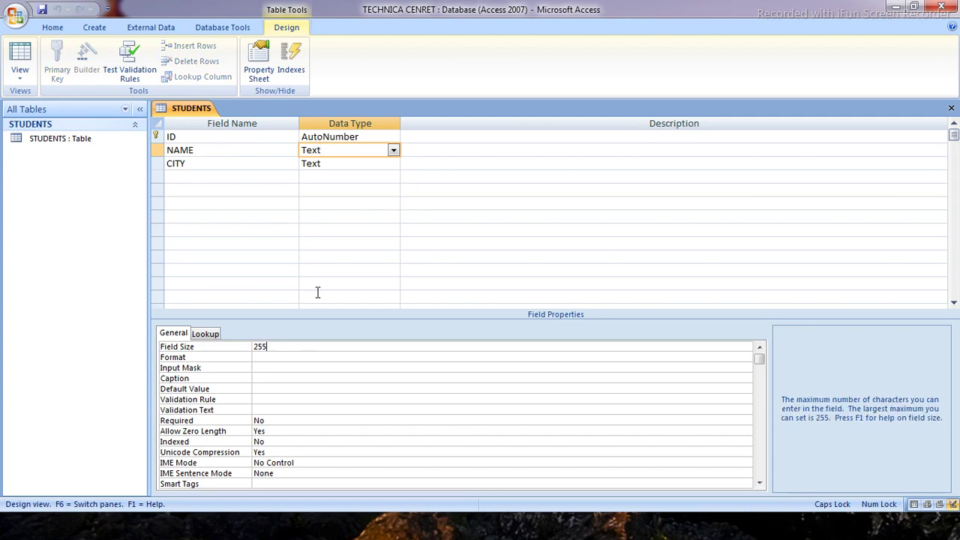
Set the data type of the NAME field to Memo and view its field properties
click(393, 151)
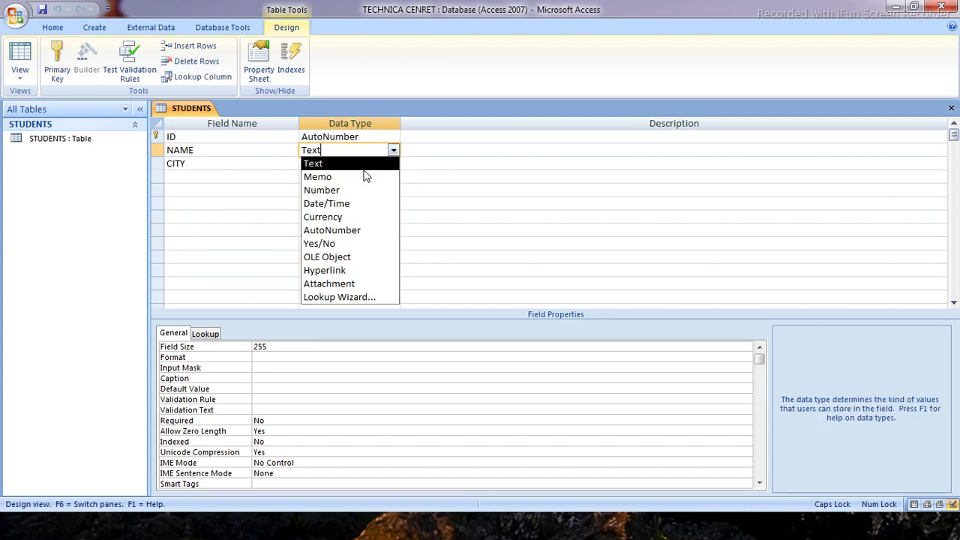
click(345, 177)
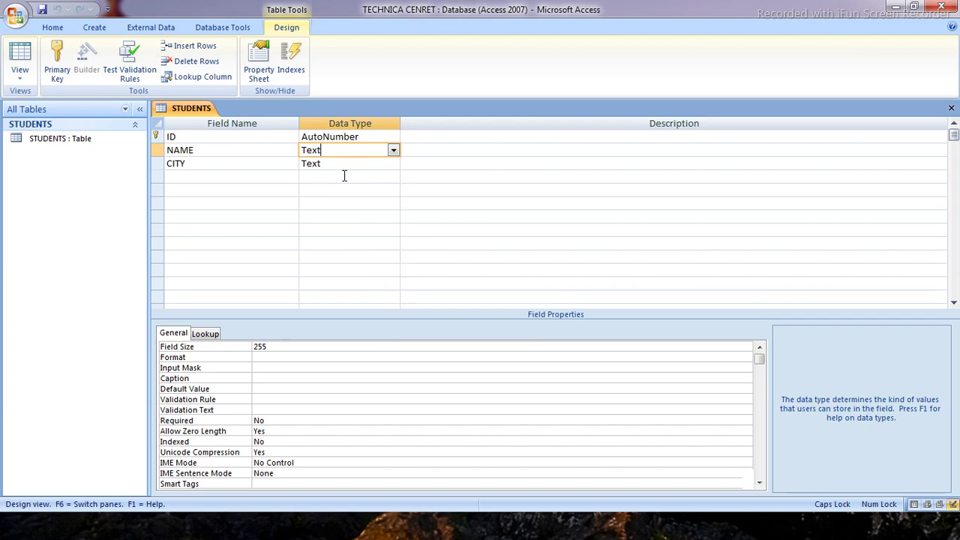
click(343, 165)
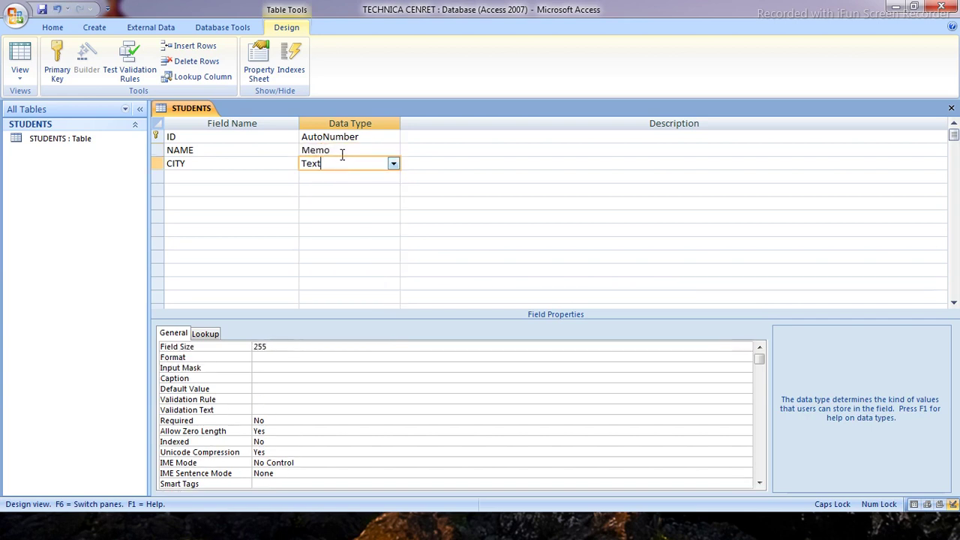
click(345, 153)
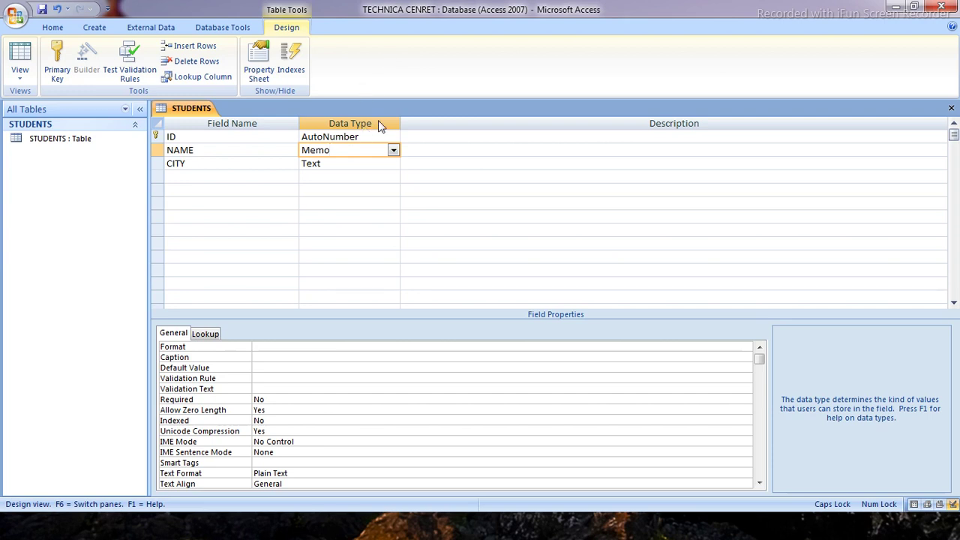
Set the data type of the NAME field back to Text
click(394, 150)
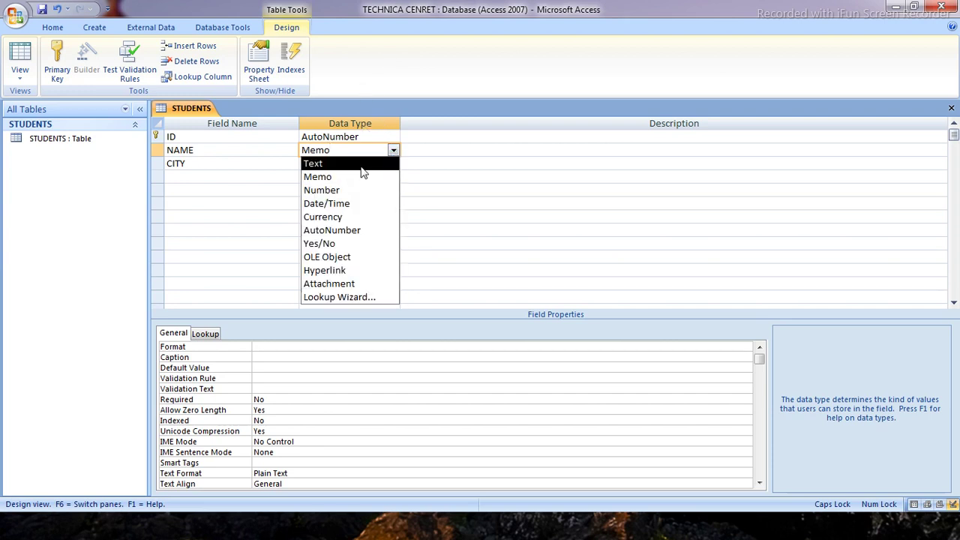
click(361, 164)
click(362, 165)
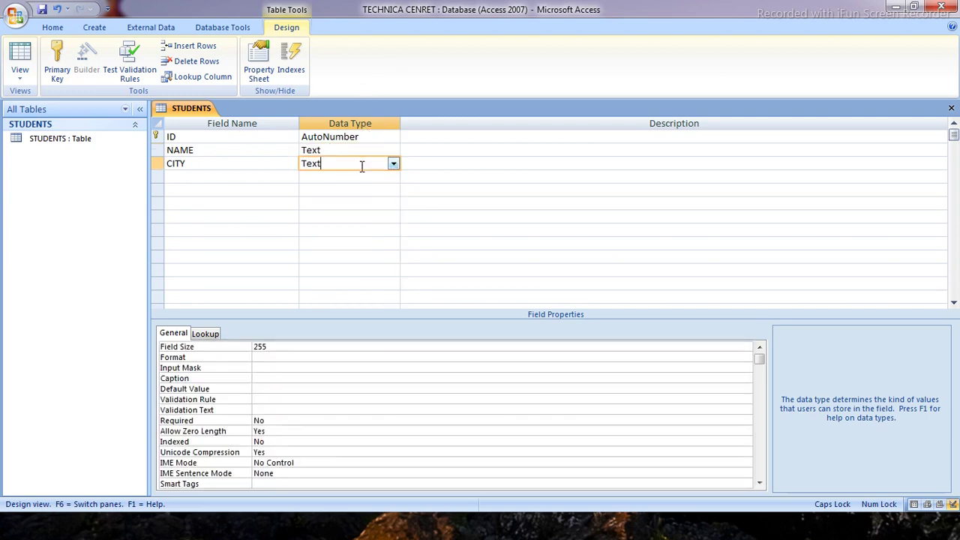
Rename the CITY field as ADD
click(258, 164)
key(BackSpace)
key(BackSpace)
key(BackSpace)
key(BackSpace)
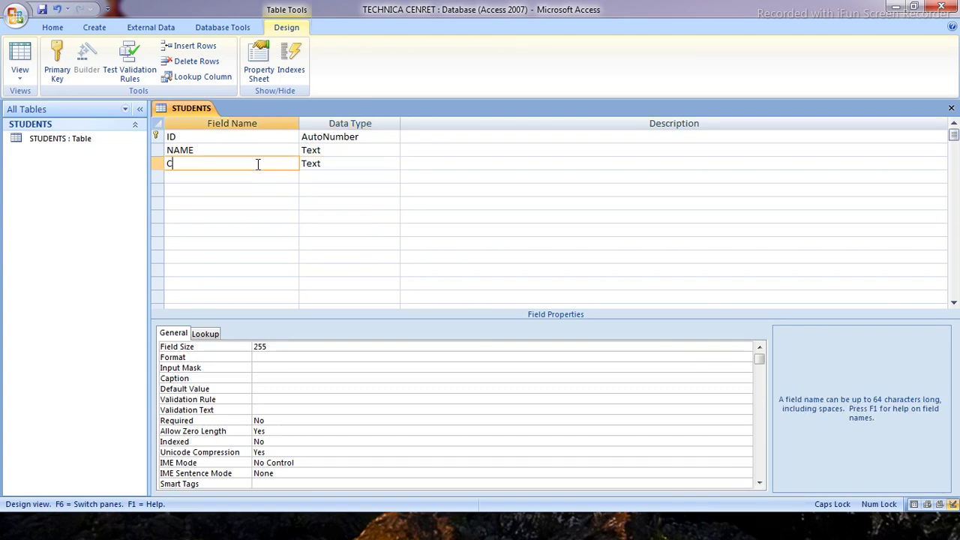
text(ADD)
key(Tab)
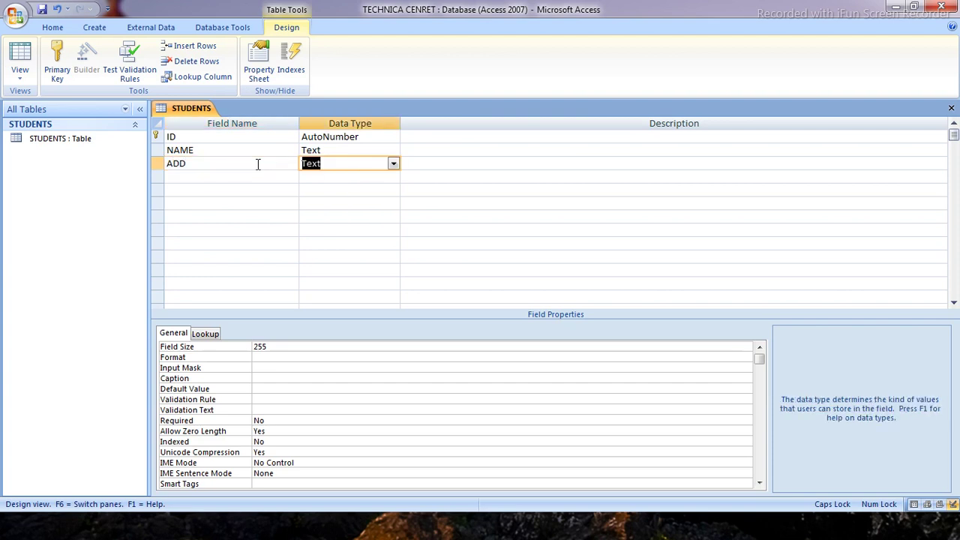
Set the data type of the ADD field to Memo and compare its properties with those of the NAME field
text(mo)
click(386, 191)
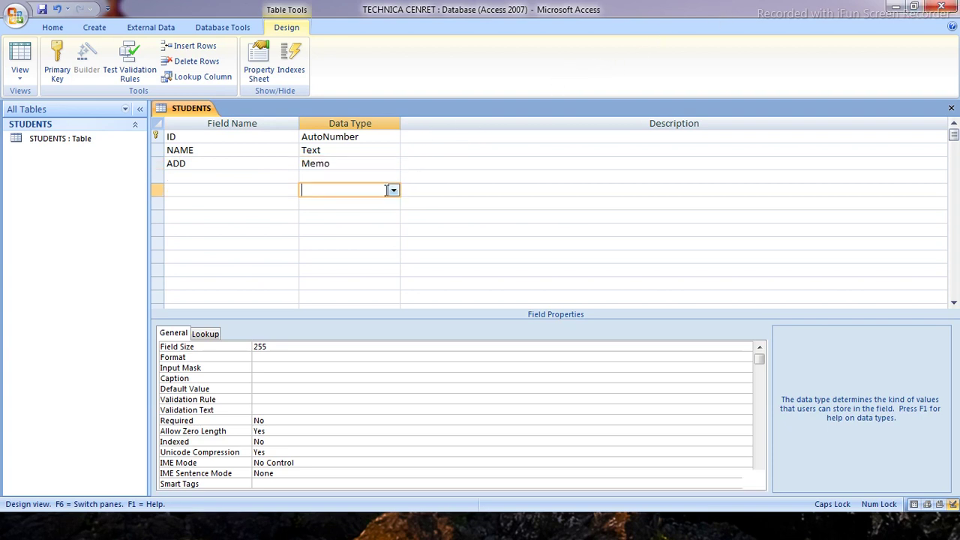
click(376, 165)
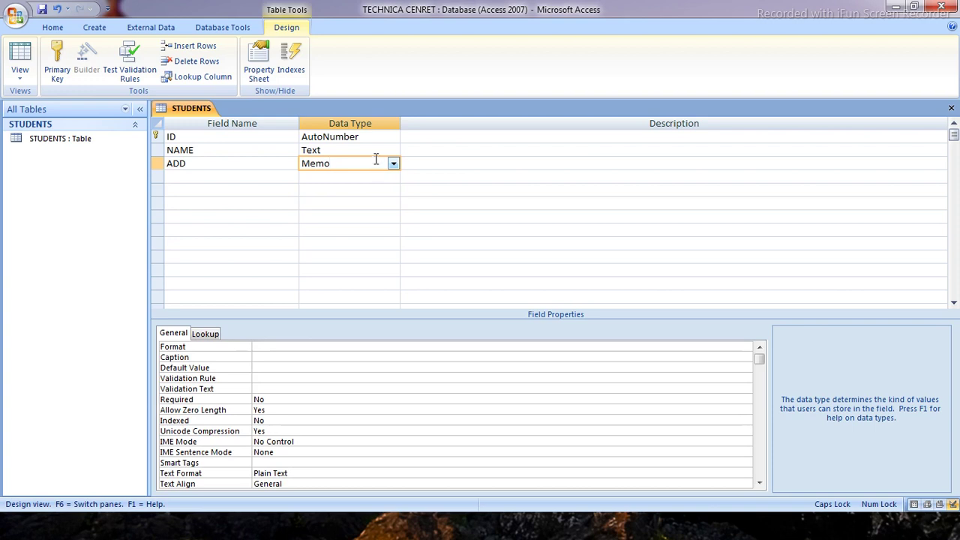
click(360, 149)
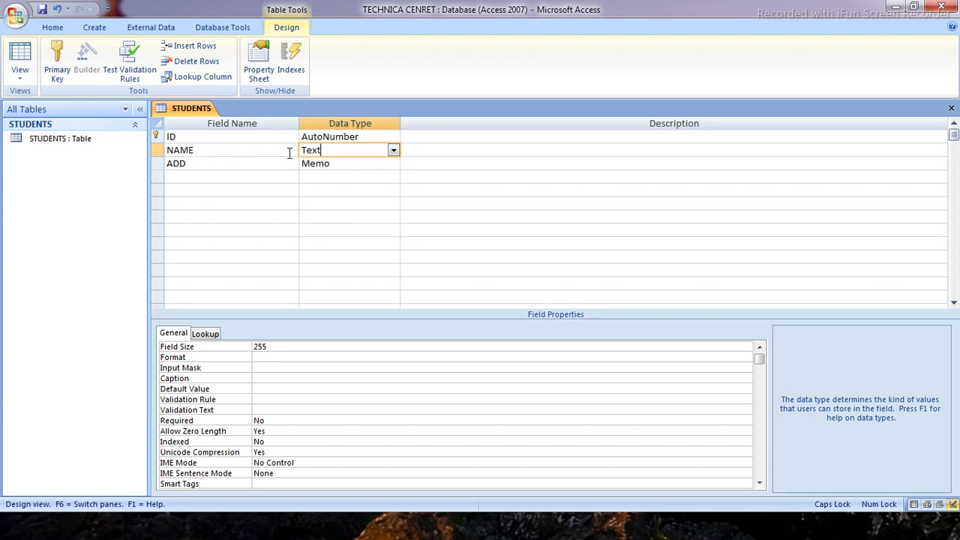
Rename the ADD field as CITY
click(256, 165)
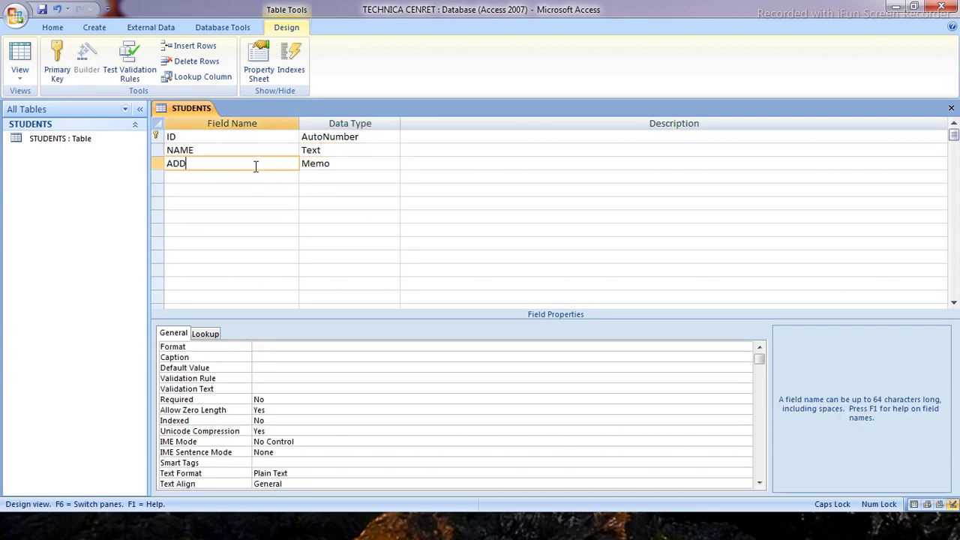
key(BackSpace)
key(BackSpace)
key(BackSpace)
text(CITY)
key(Tab)
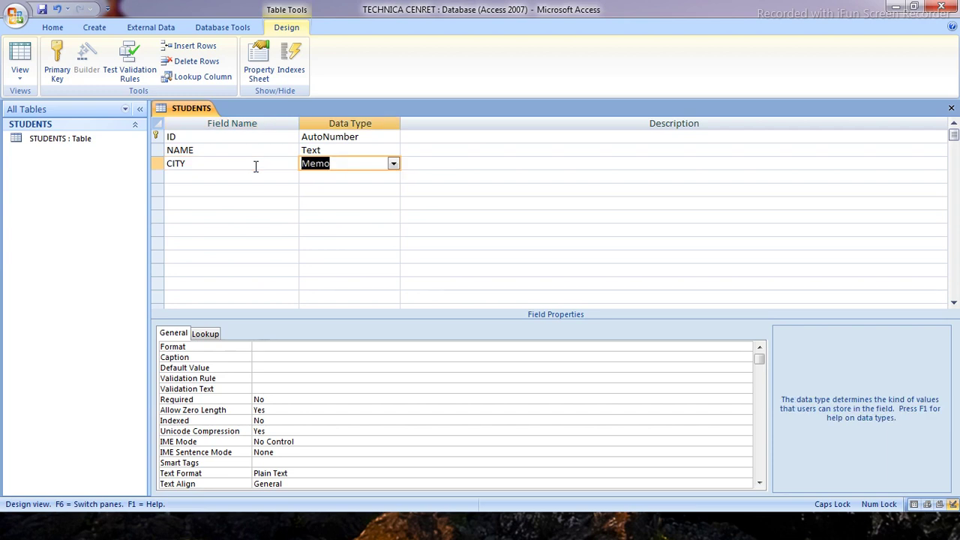
View the list of available data types for the CITY field
click(255, 166)
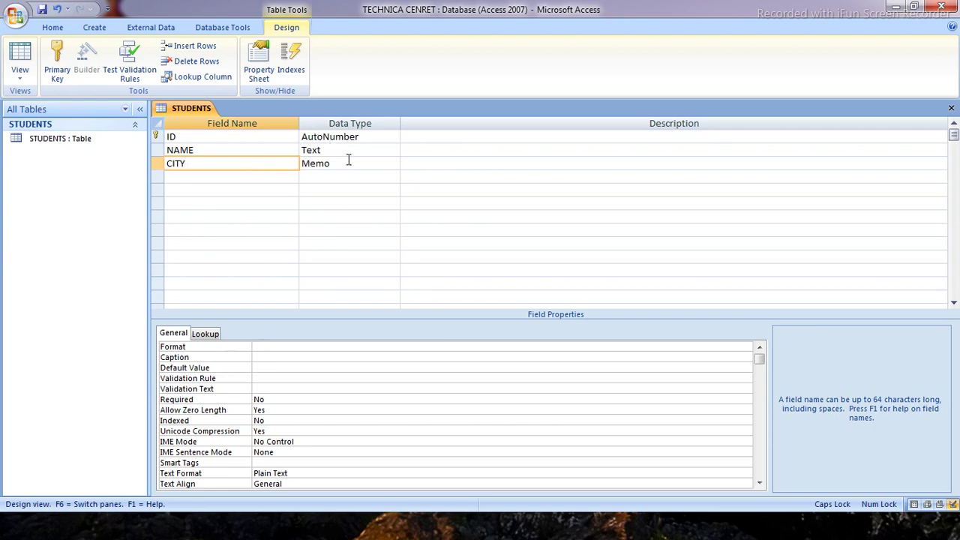
click(348, 161)
click(393, 164)
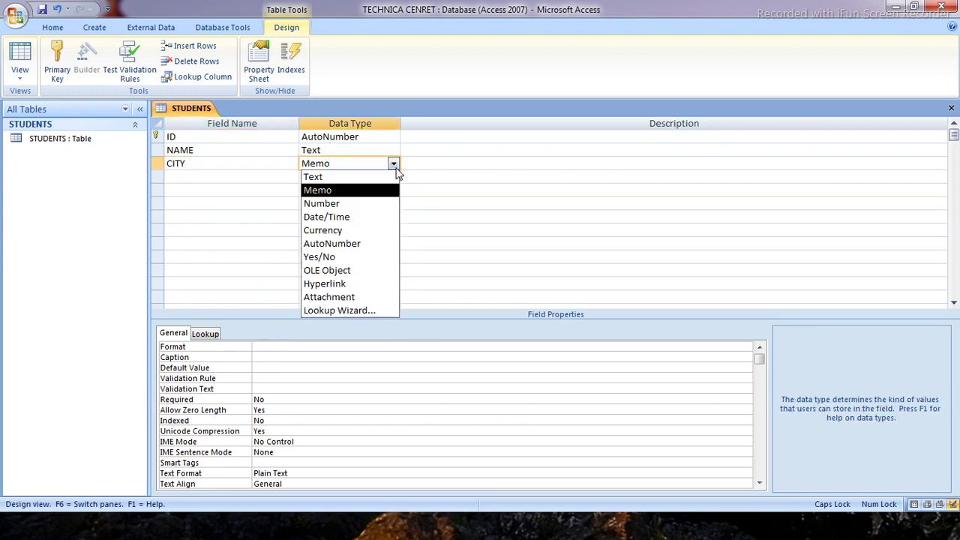
click(393, 165)
Rename the CITY field as CN NO and set its data type to Number
click(293, 169)
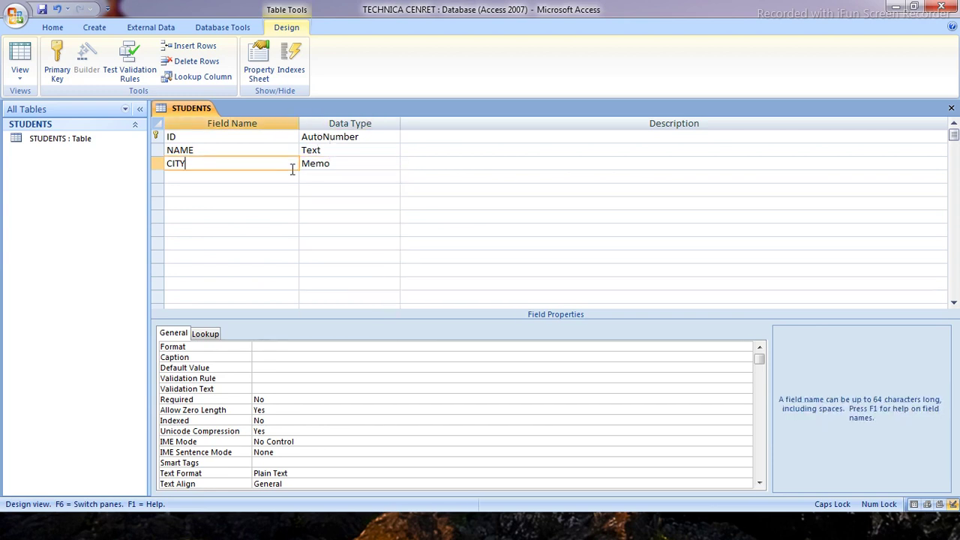
key(BackSpace)
key(BackSpace)
key(BackSpace)
text(N NO)
key(Tab)
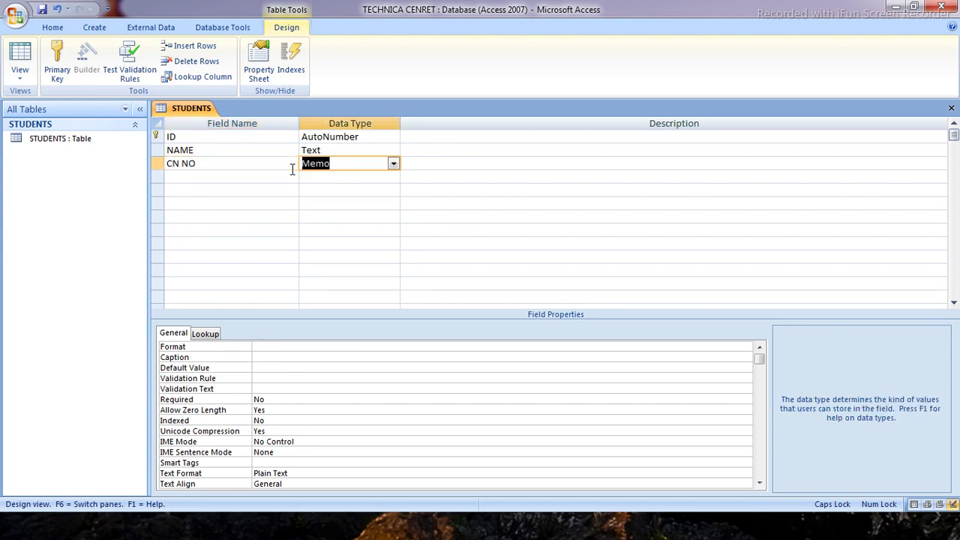
click(393, 165)
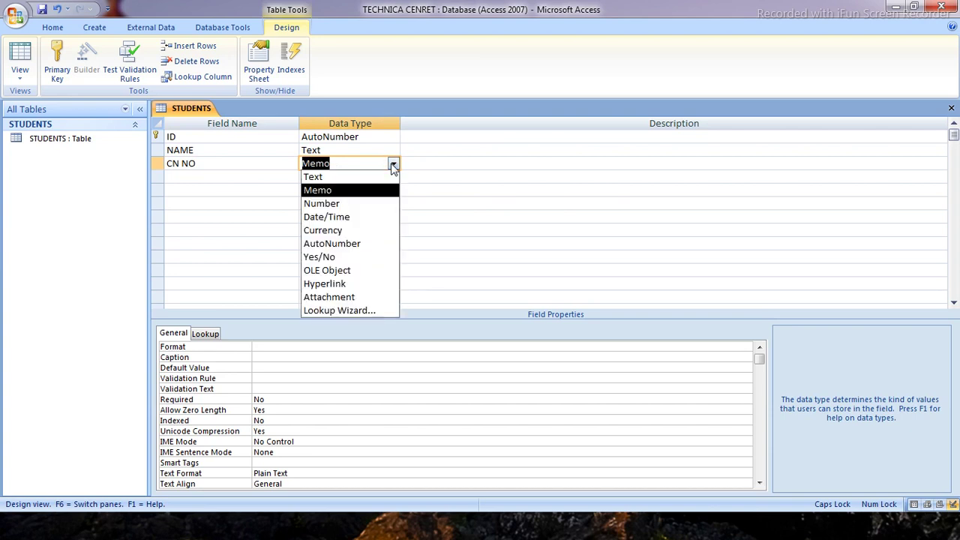
click(356, 204)
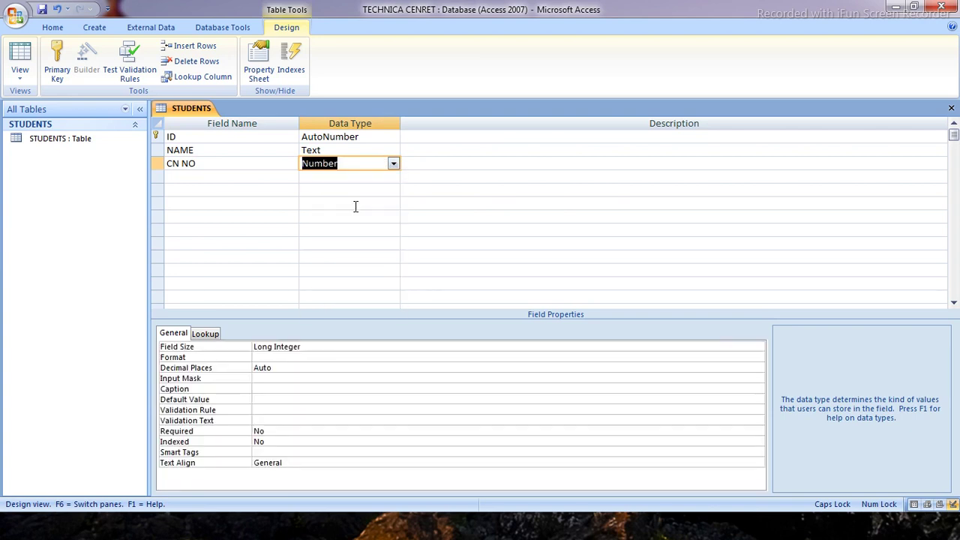
Delete the ID field together with its primary key from the STUDENTS table
click(240, 177)
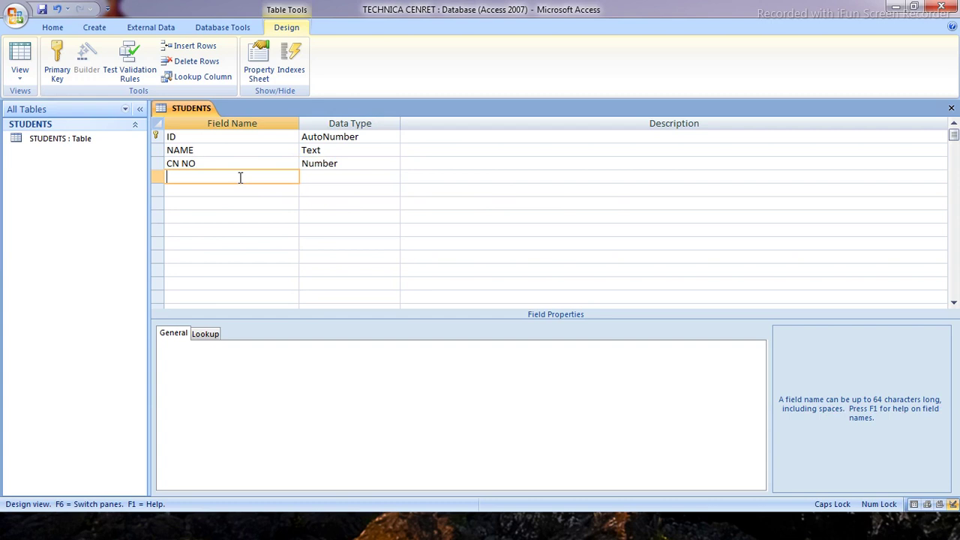
click(157, 137)
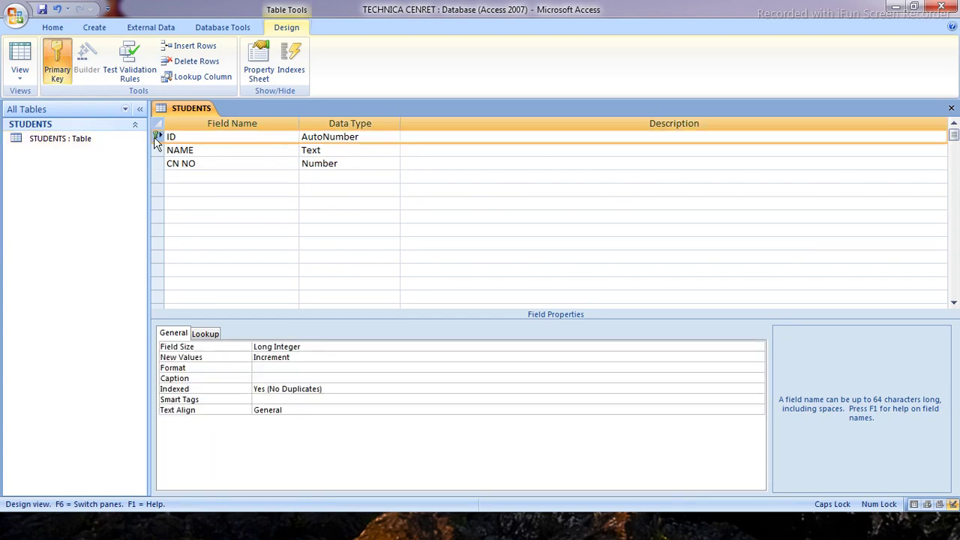
right_click(155, 138)
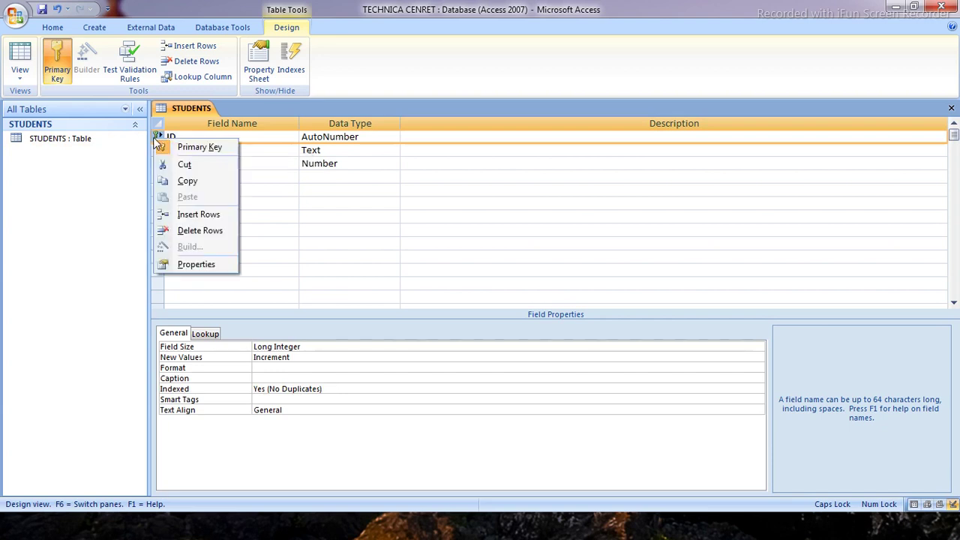
click(189, 230)
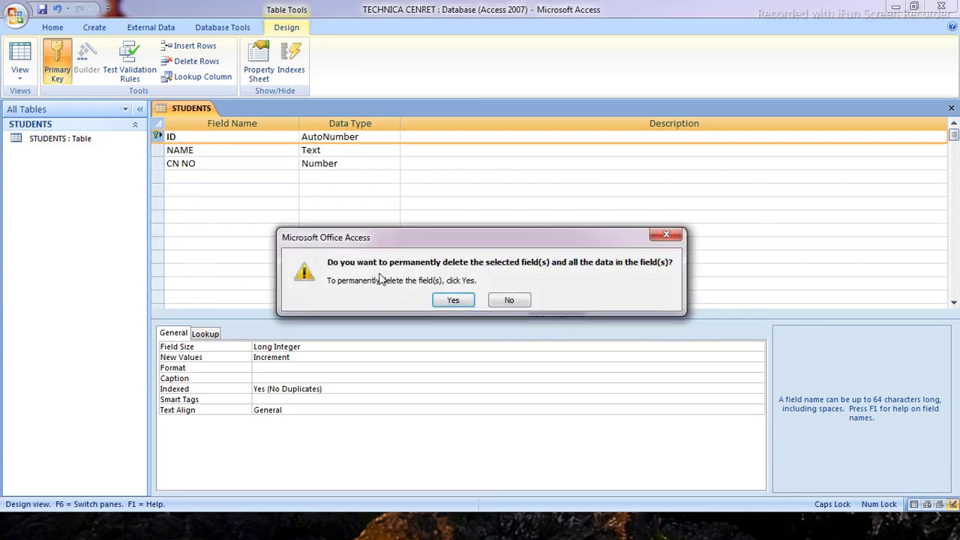
click(444, 298)
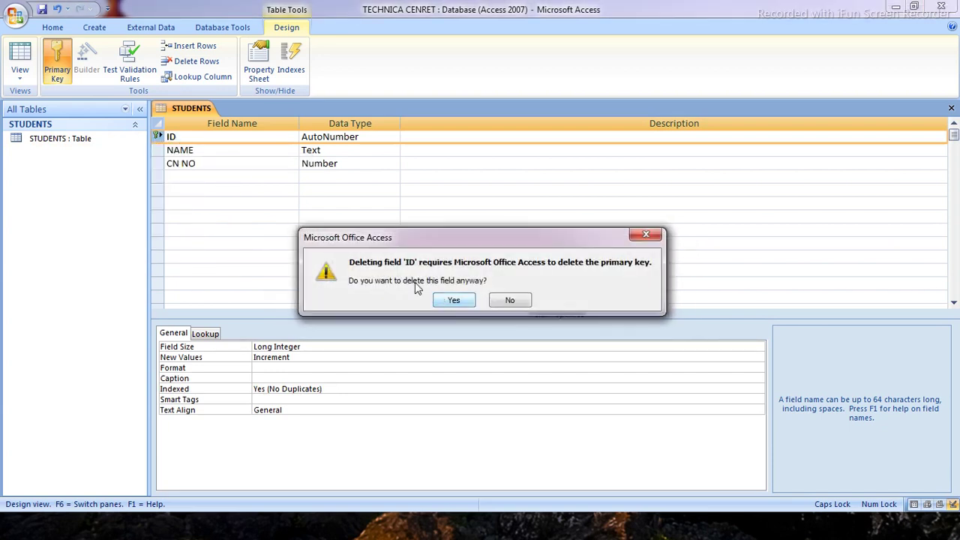
click(456, 300)
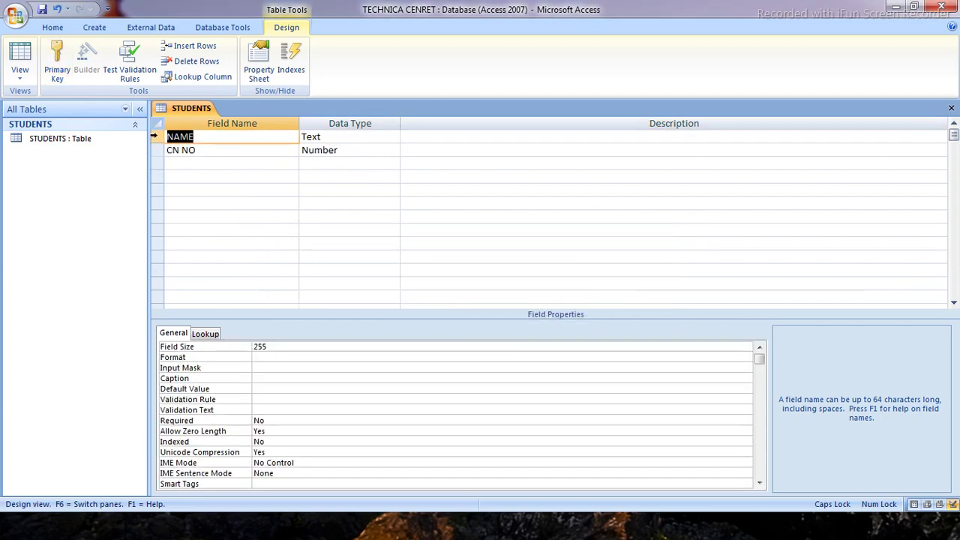
Insert a row above the NAME field and define it as S N with the AutoNumber data type
right_click(155, 138)
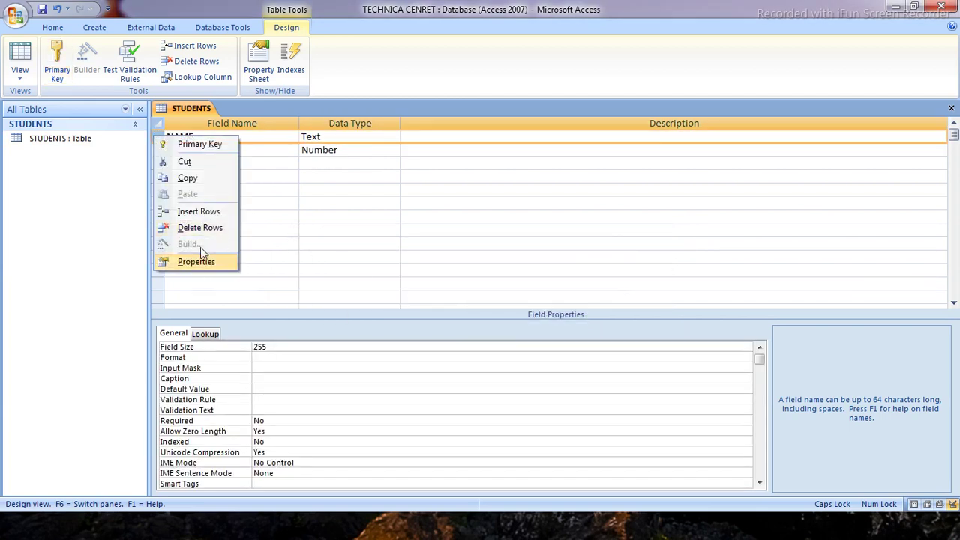
click(198, 211)
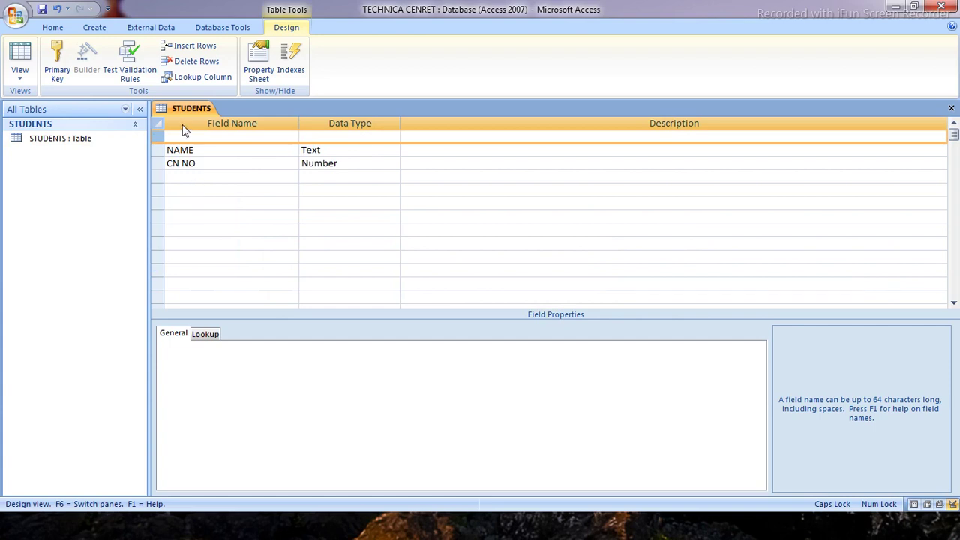
click(186, 136)
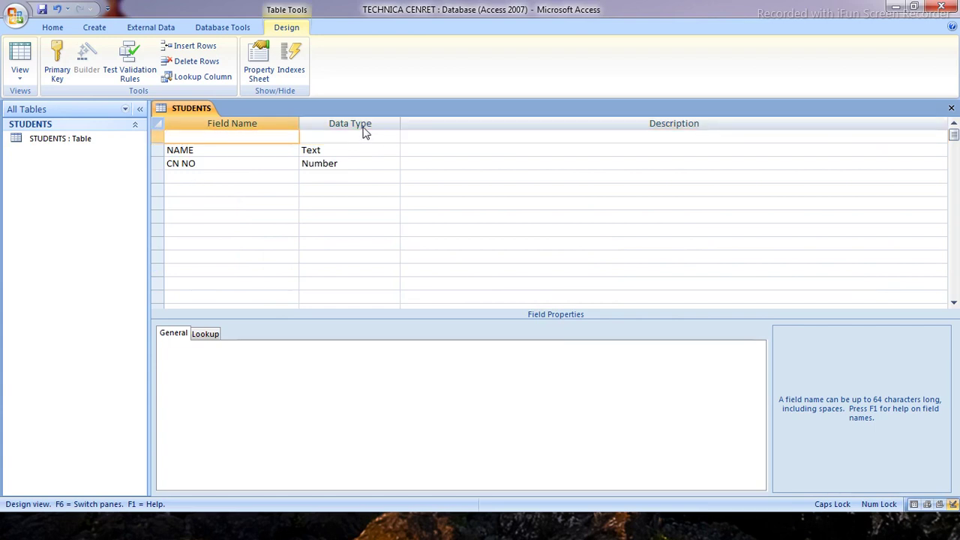
text(S N)
key(Tab)
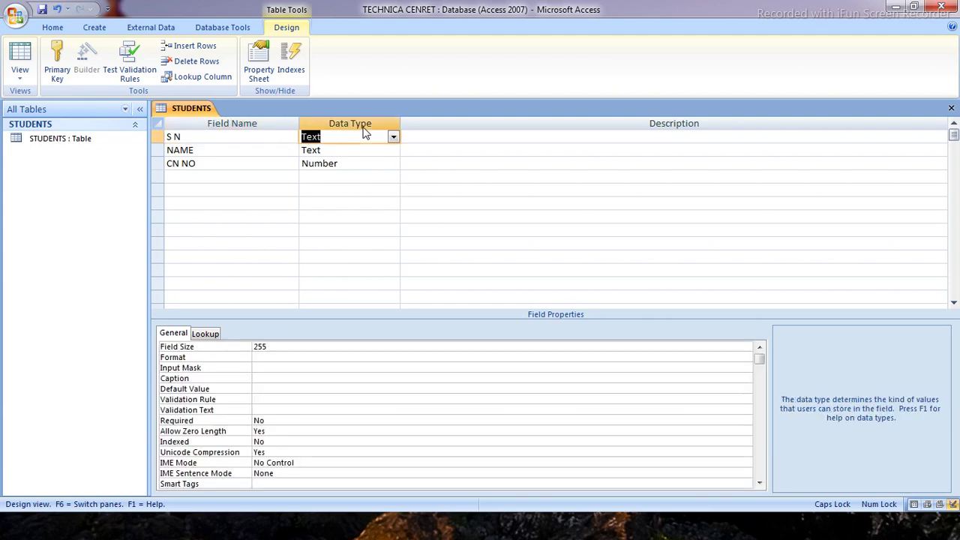
text(A)
key(Tab)
key(Tab)
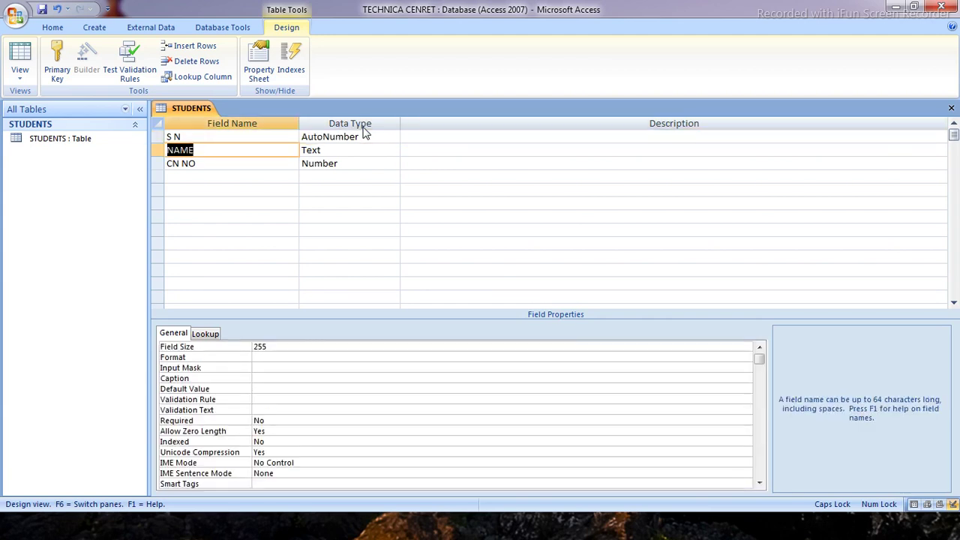
Add a DOB field below CN NO with the Date/Time data type
key(Tab)
key(Tab)
key(Tab)
key(Tab)
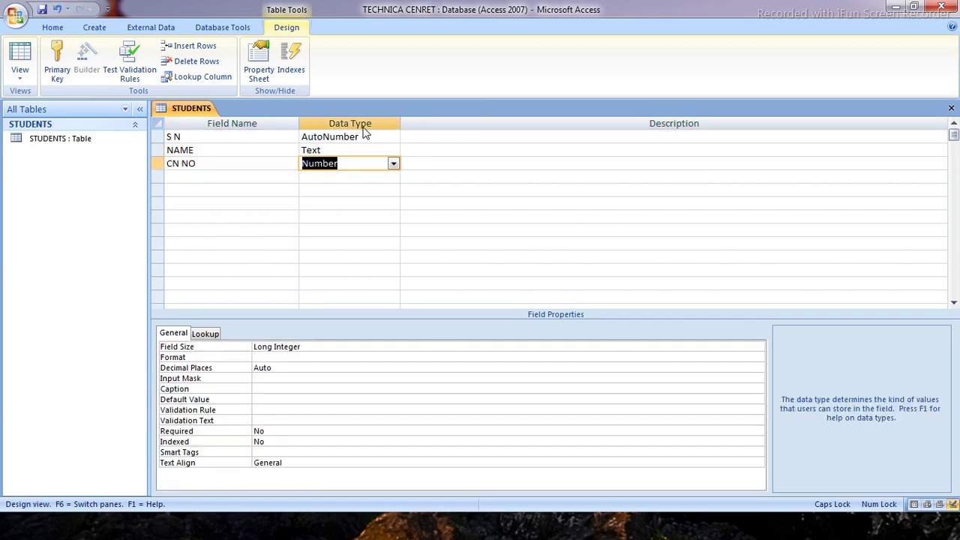
key(Tab)
key(Tab)
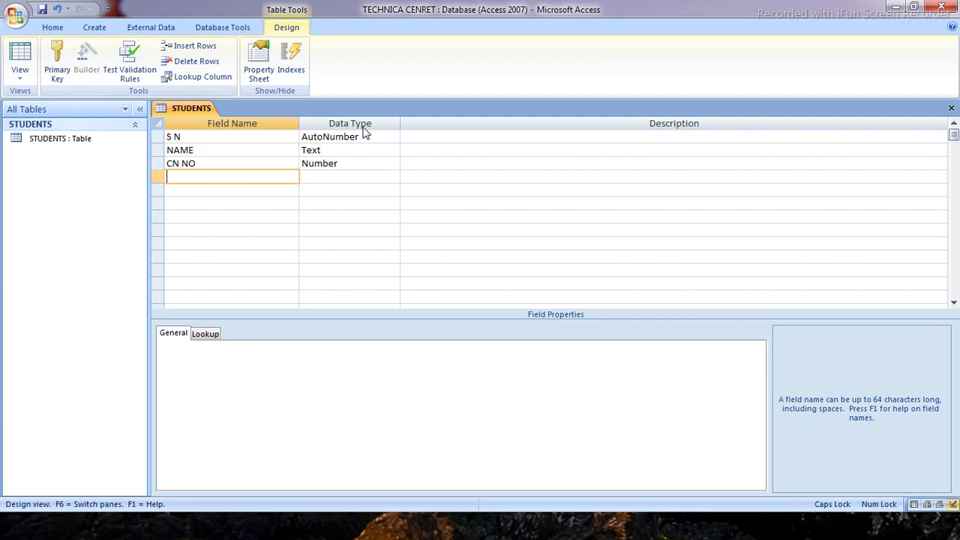
text(DOB)
key(Tab)
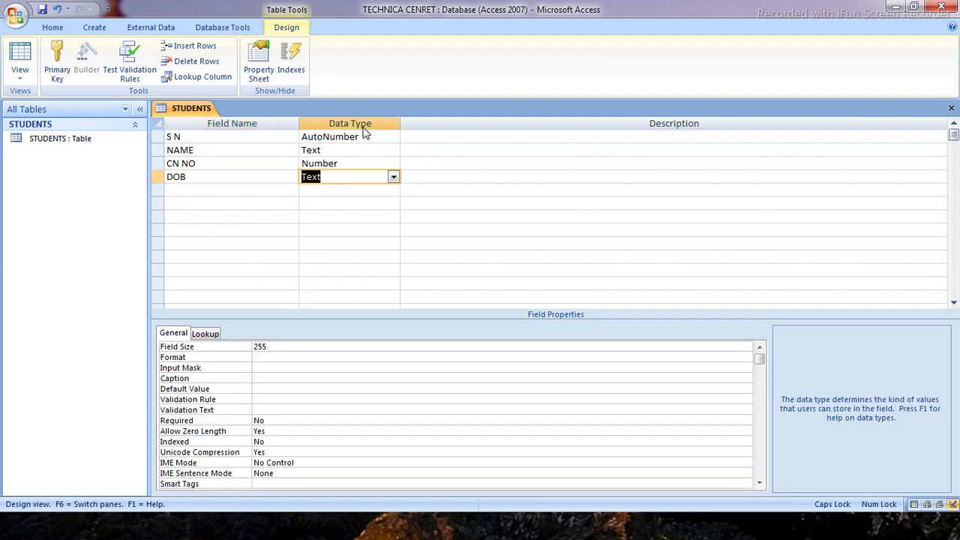
click(392, 177)
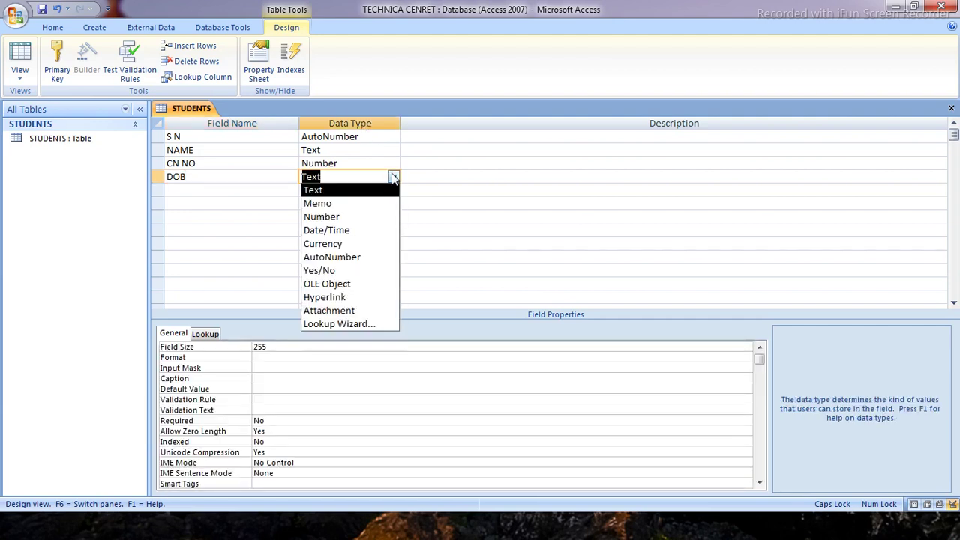
click(348, 227)
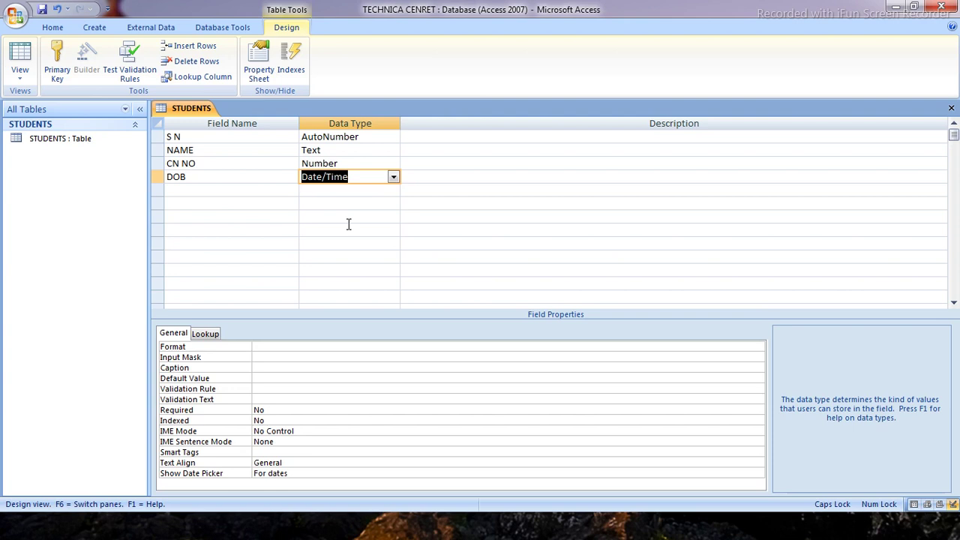
key(Tab)
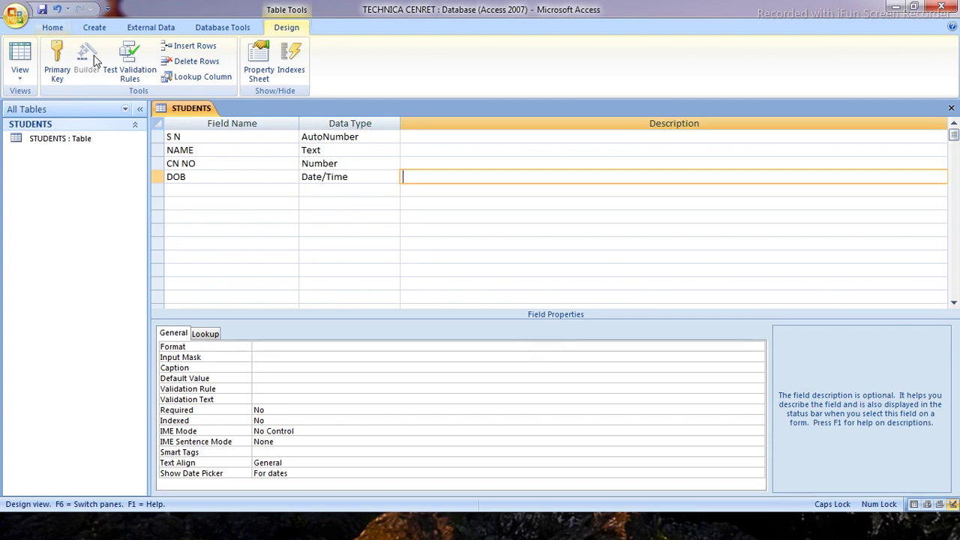
Add a FEES field below DOB with the Currency data type
click(356, 165)
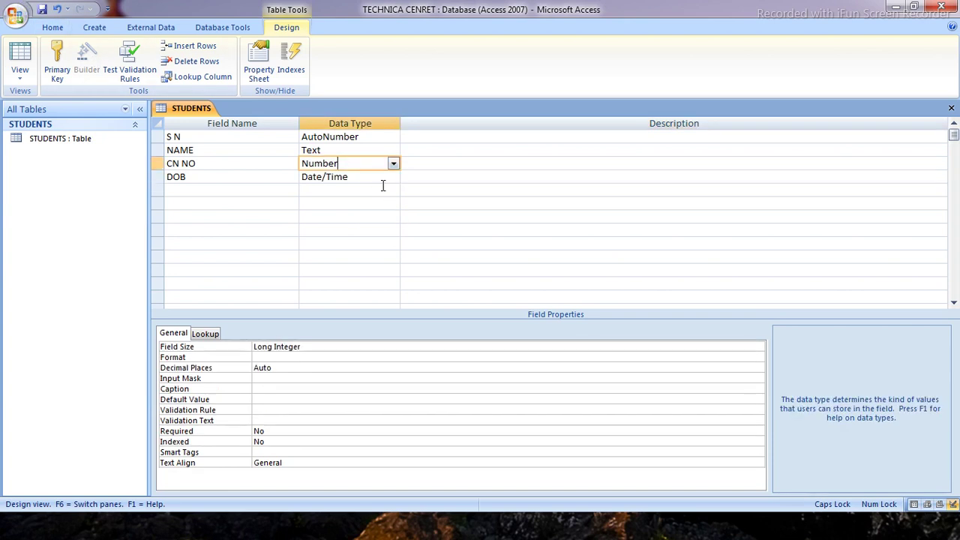
click(393, 164)
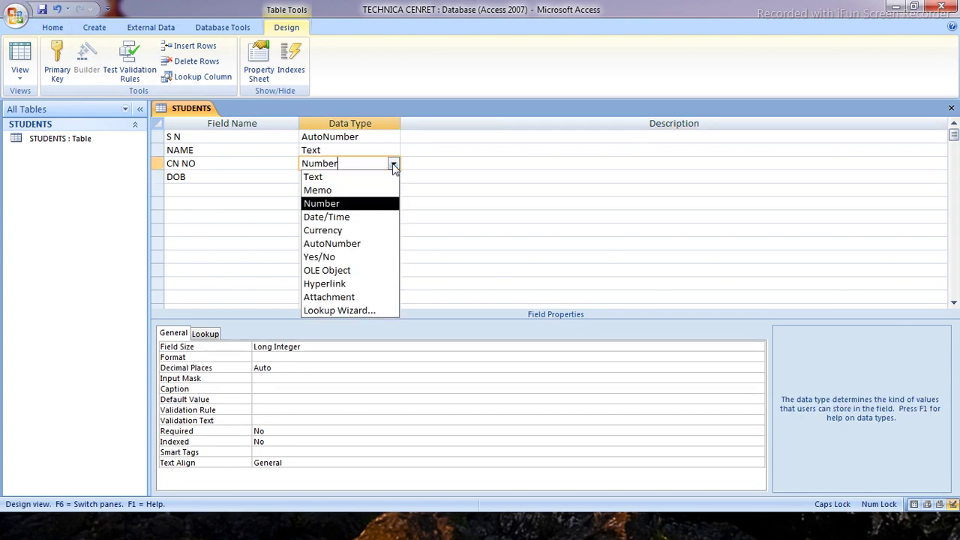
click(265, 196)
text(FEES)
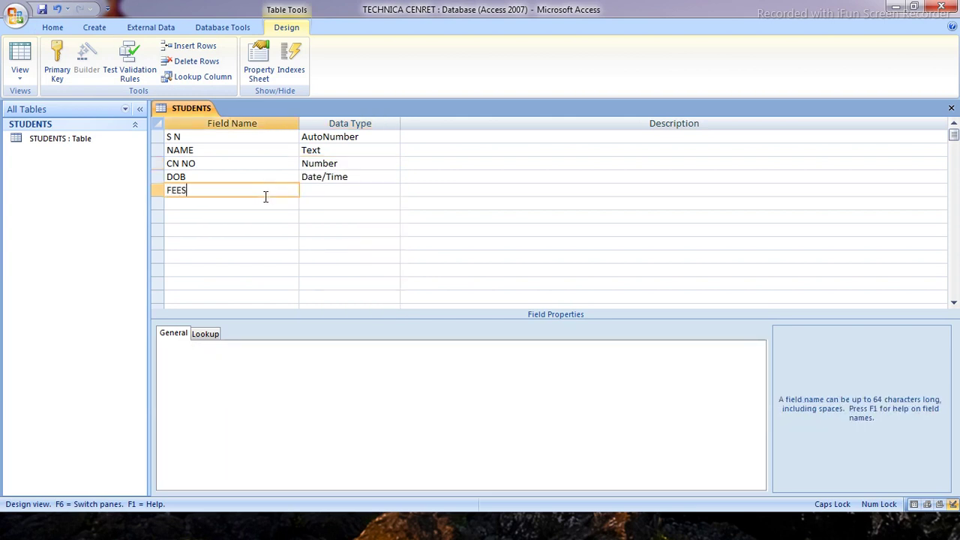
key(Tab)
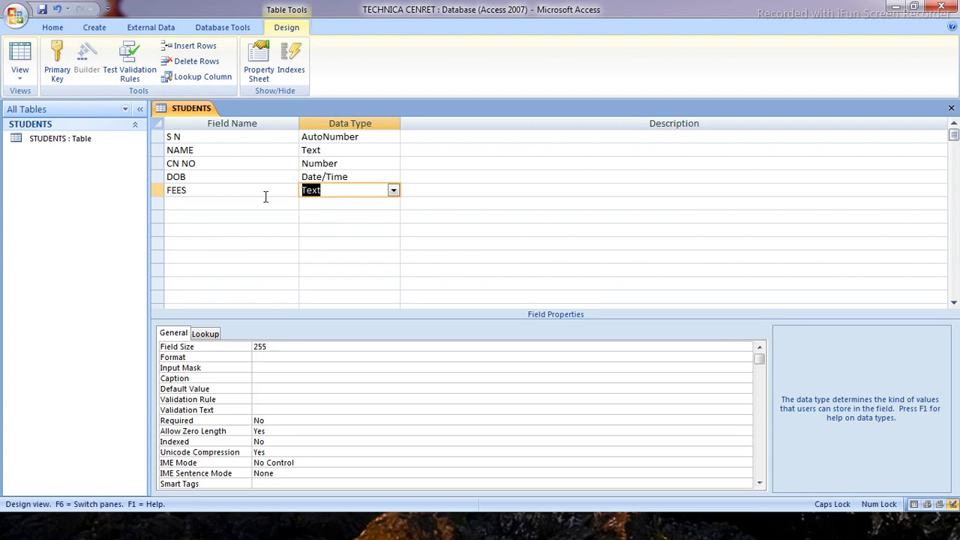
text(Currency)
click(393, 191)
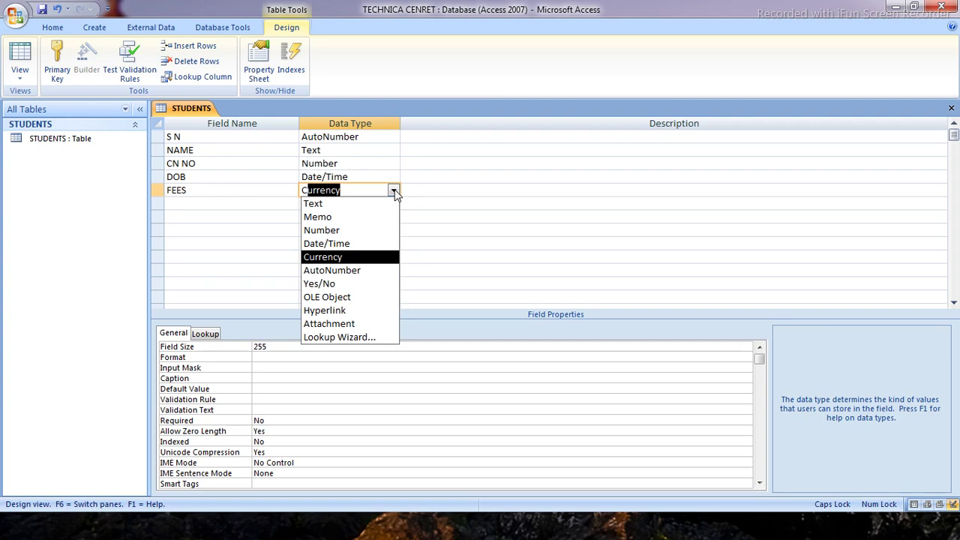
Add a CITY field below FEES and start the Lookup Wizard for it, choosing to type in the values
click(256, 208)
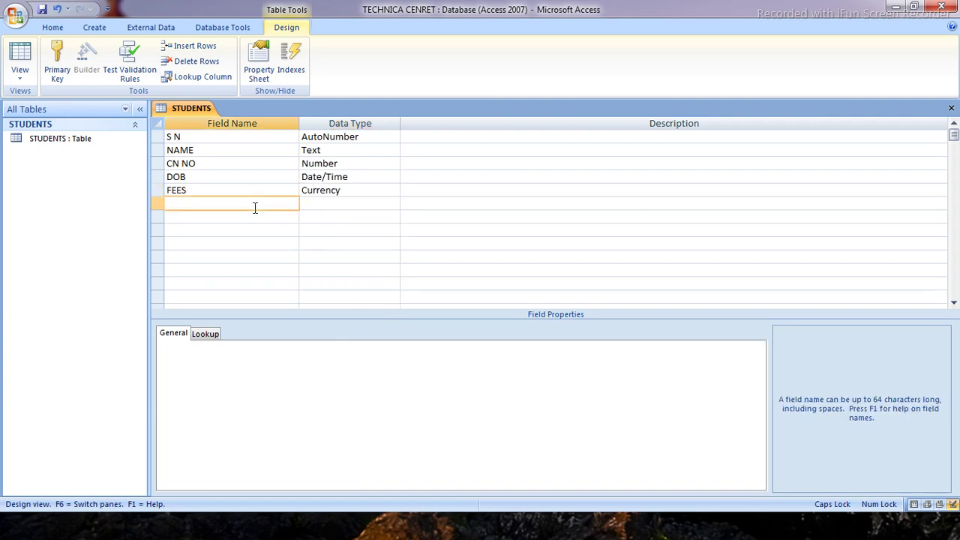
text(CITY)
key(Tab)
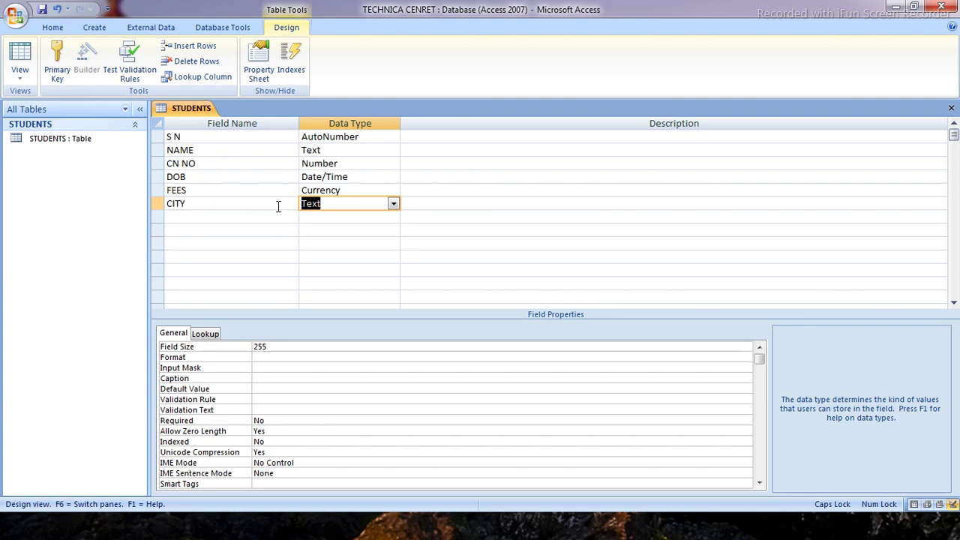
click(393, 204)
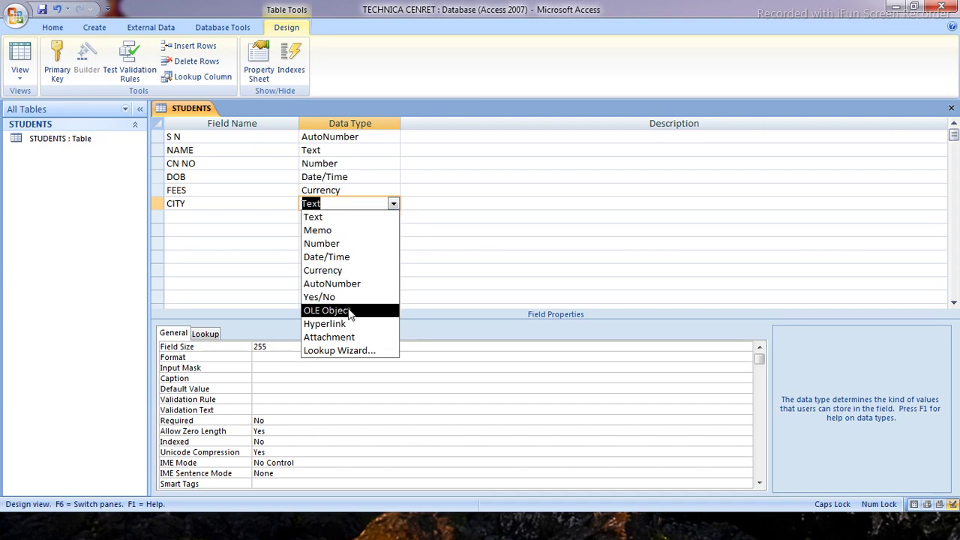
click(353, 351)
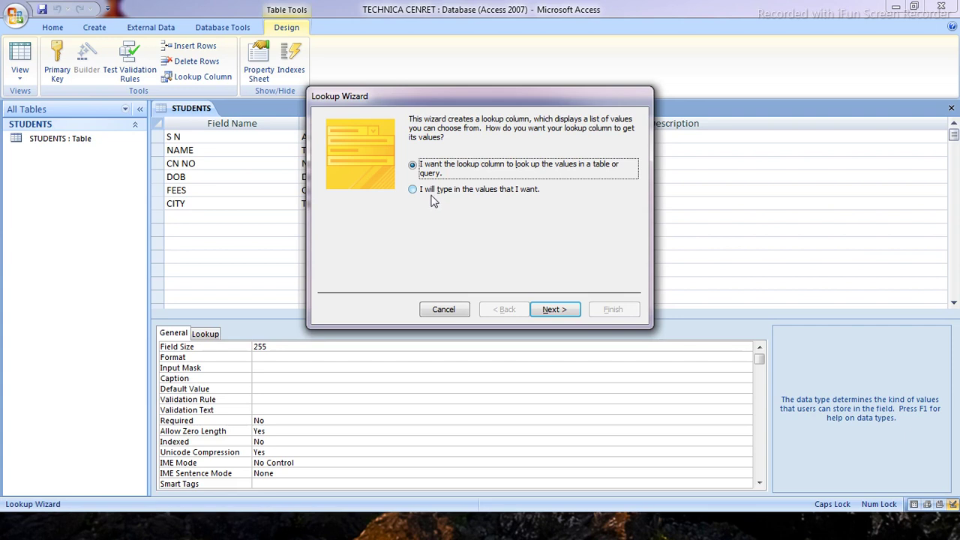
click(433, 196)
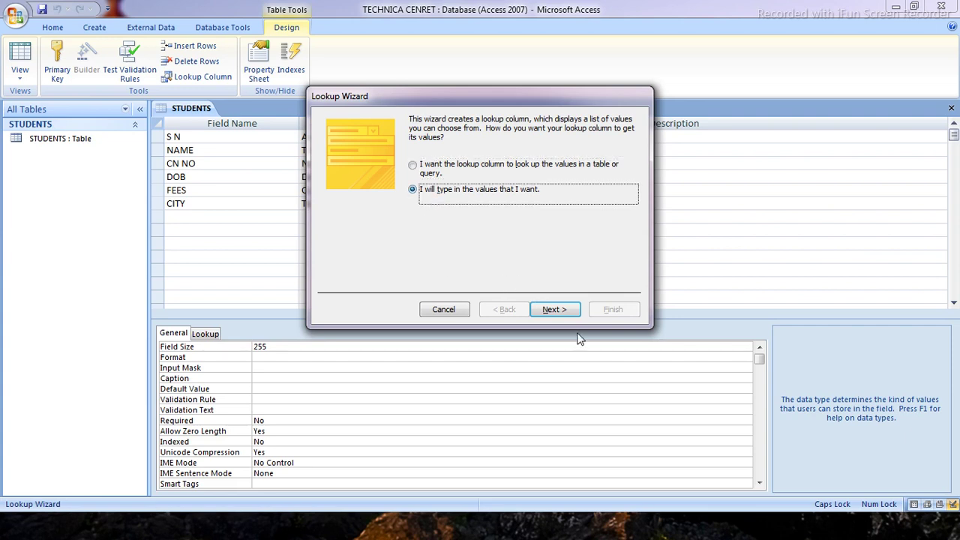
click(559, 309)
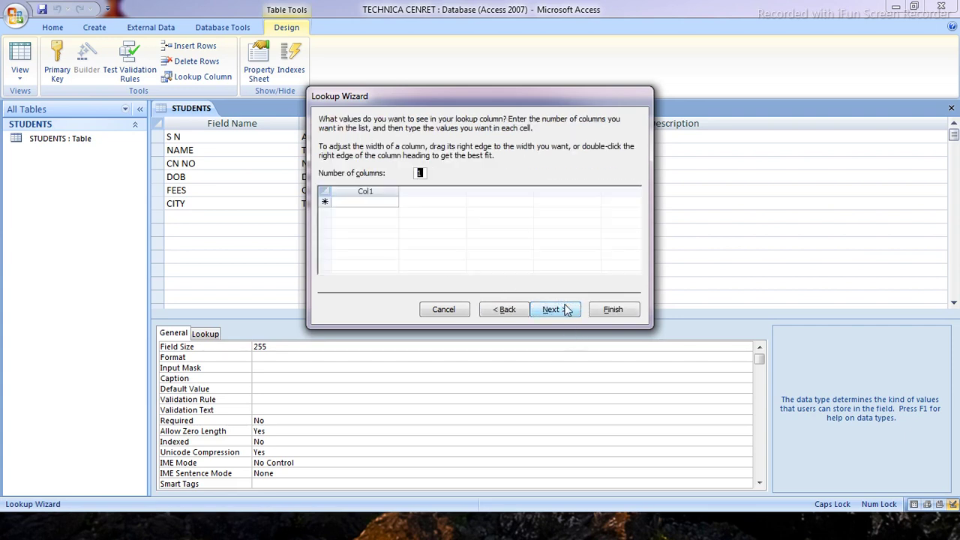
Enter SAGAR, BHOPAL, INDORE, REWA and SATNA as the lookup values in one column and proceed to the label page
click(378, 203)
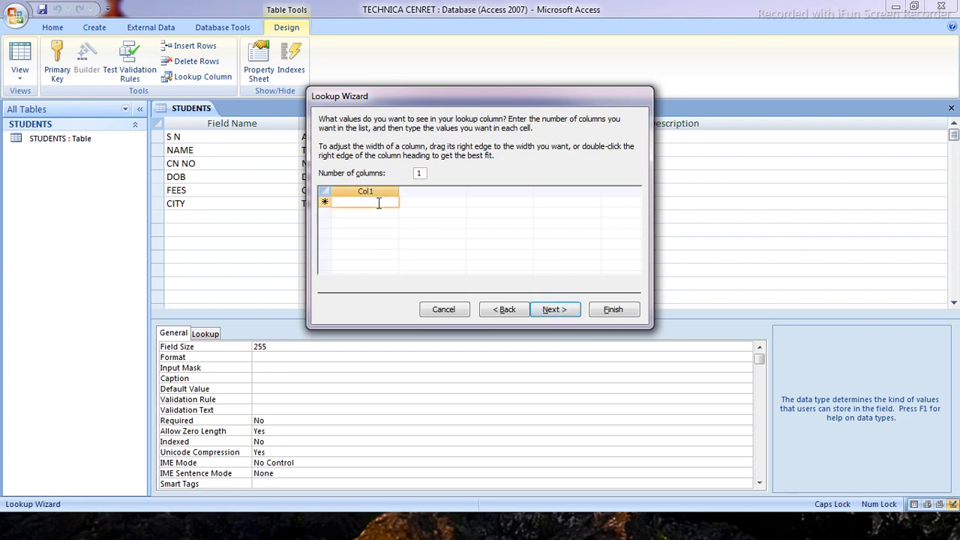
text(SAGAR)
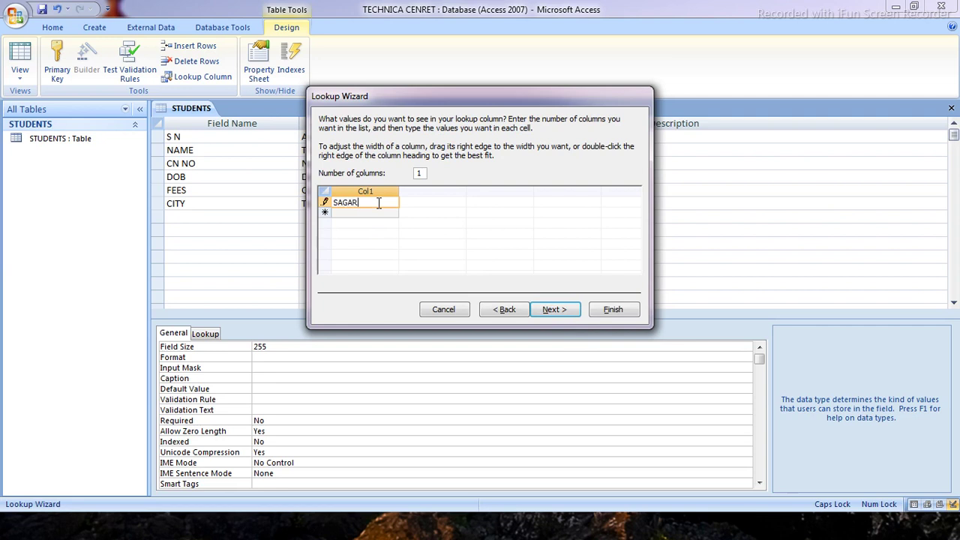
key(Return)
text(BHOPAL)
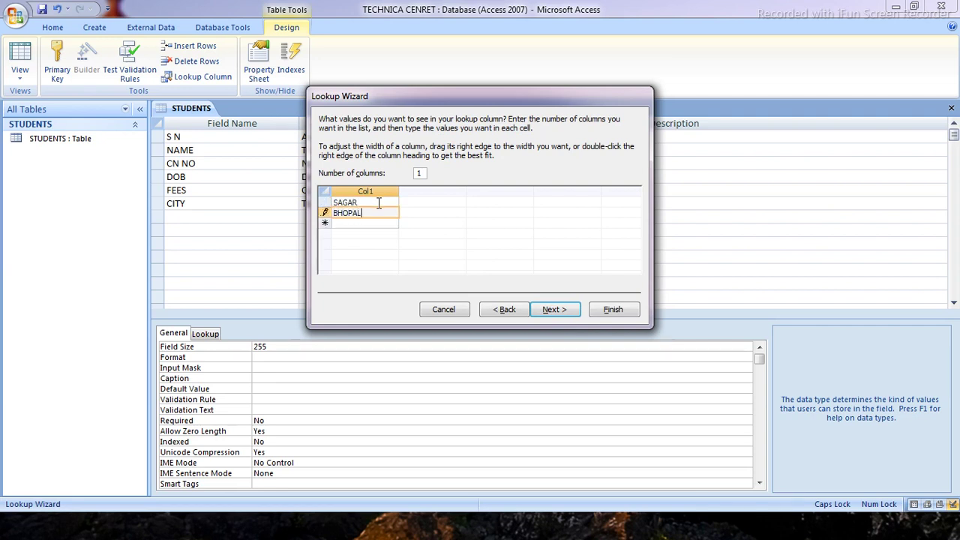
key(Return)
text(INDORE)
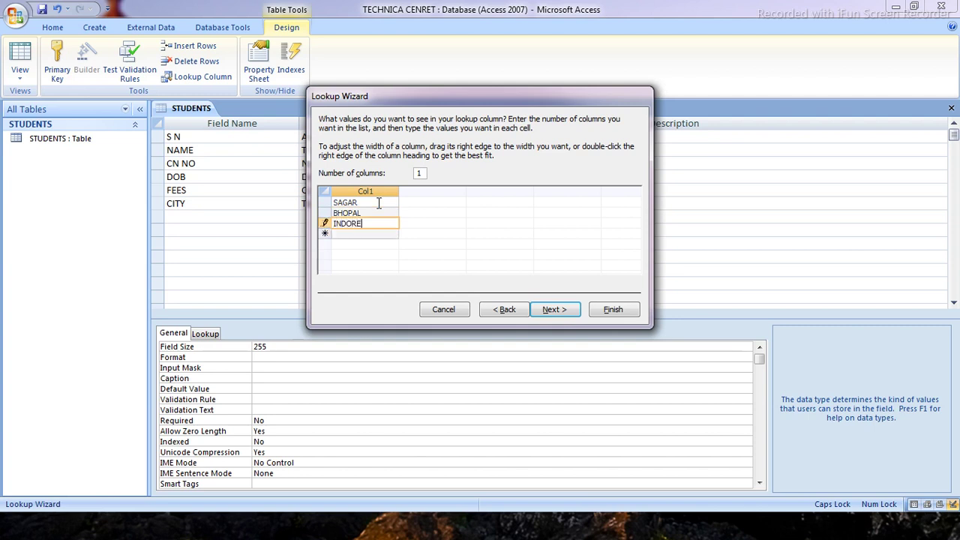
key(Return)
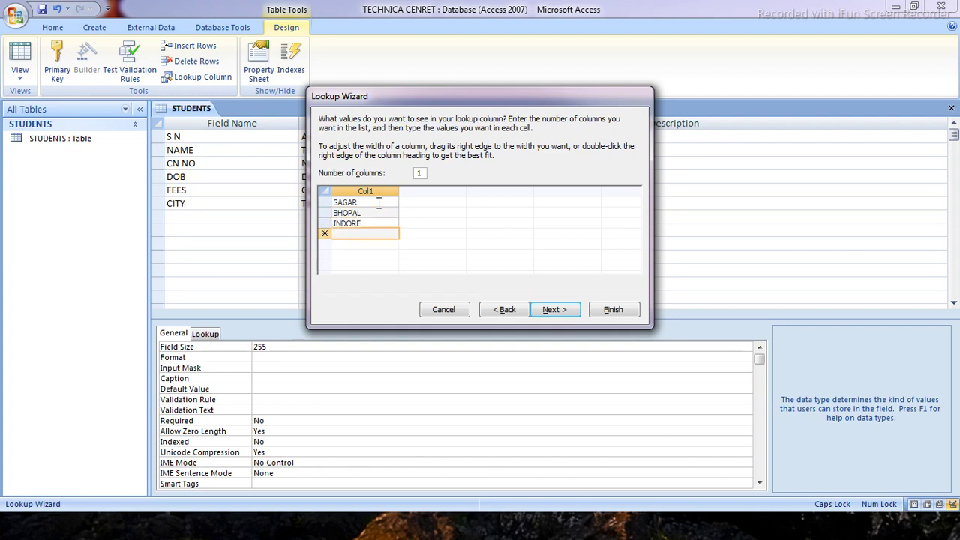
text(REWA)
key(Return)
text(SATNA)
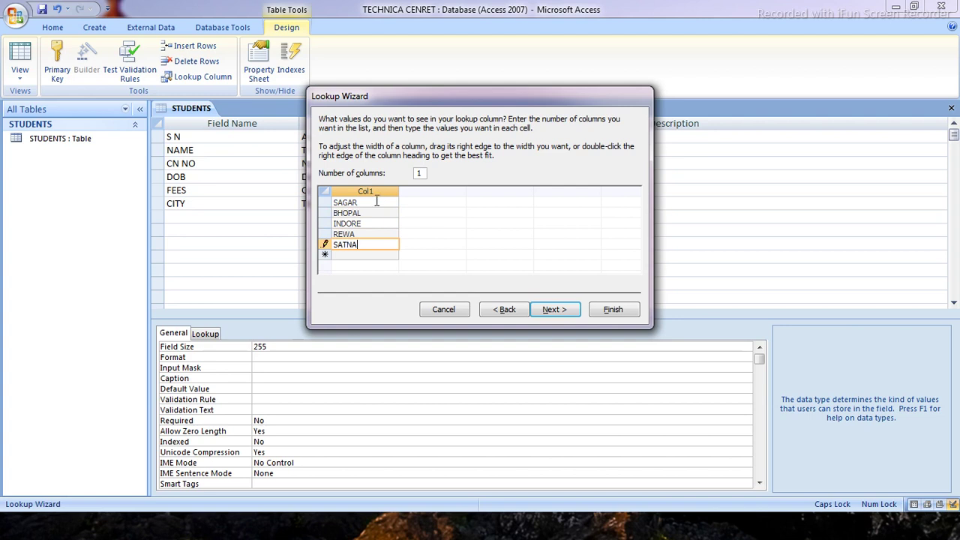
click(557, 310)
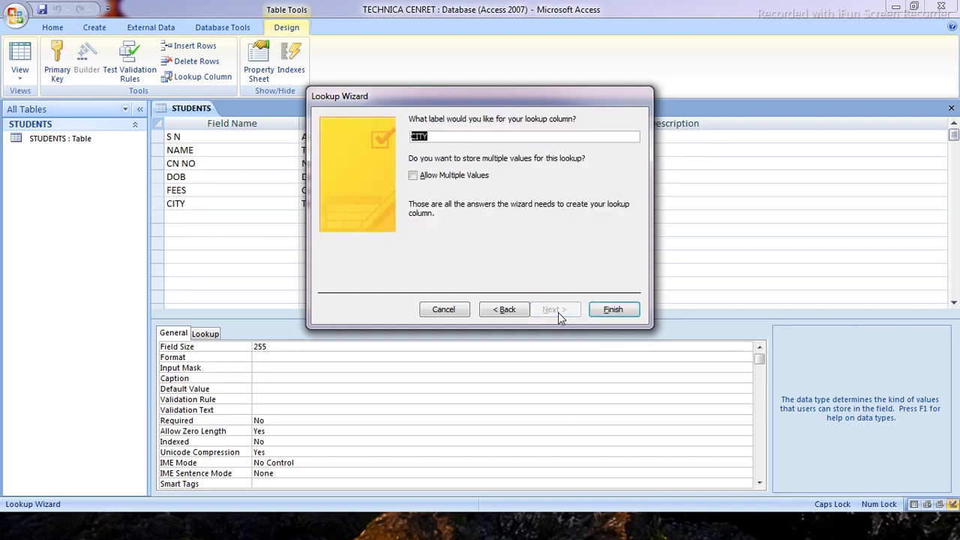
Finish the Lookup Wizard, keeping CITY as the lookup column's label
click(457, 138)
click(613, 310)
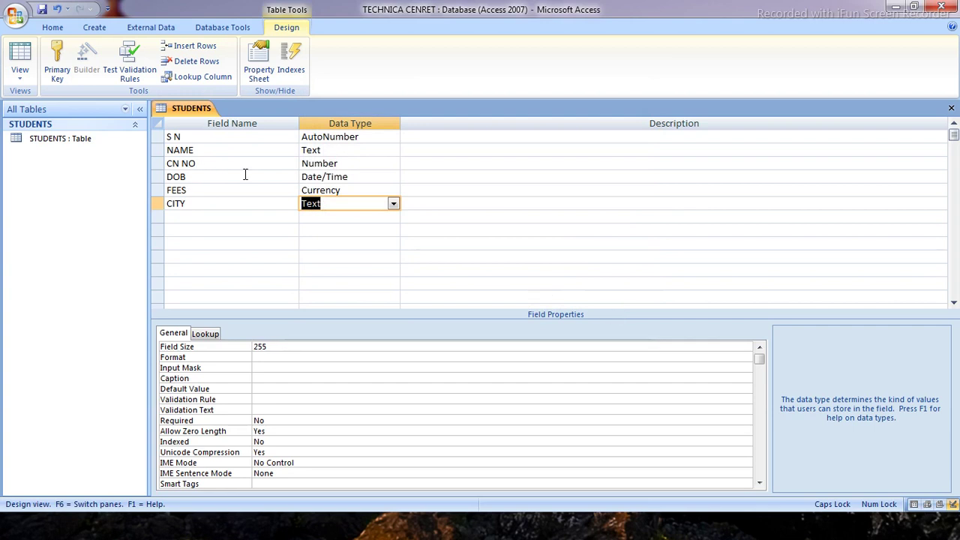
click(330, 190)
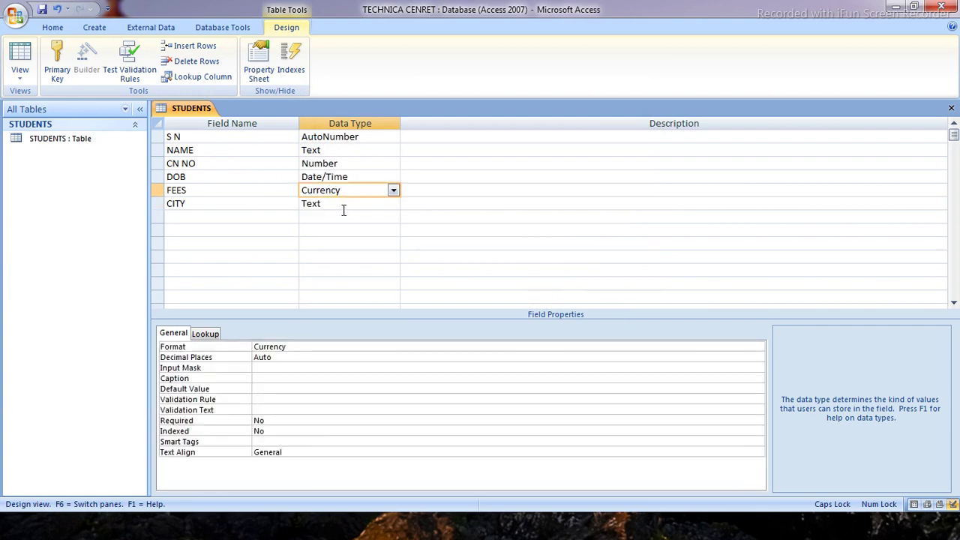
click(349, 204)
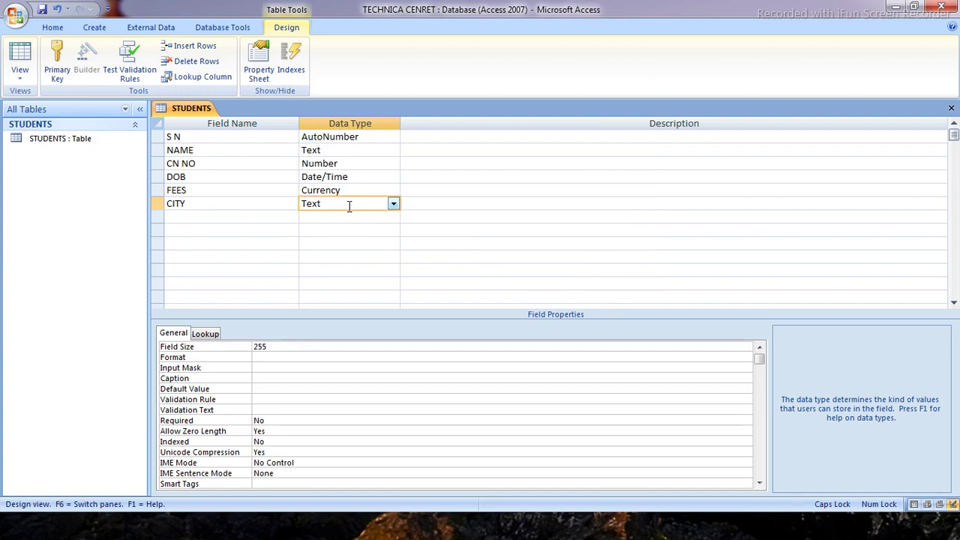
click(393, 204)
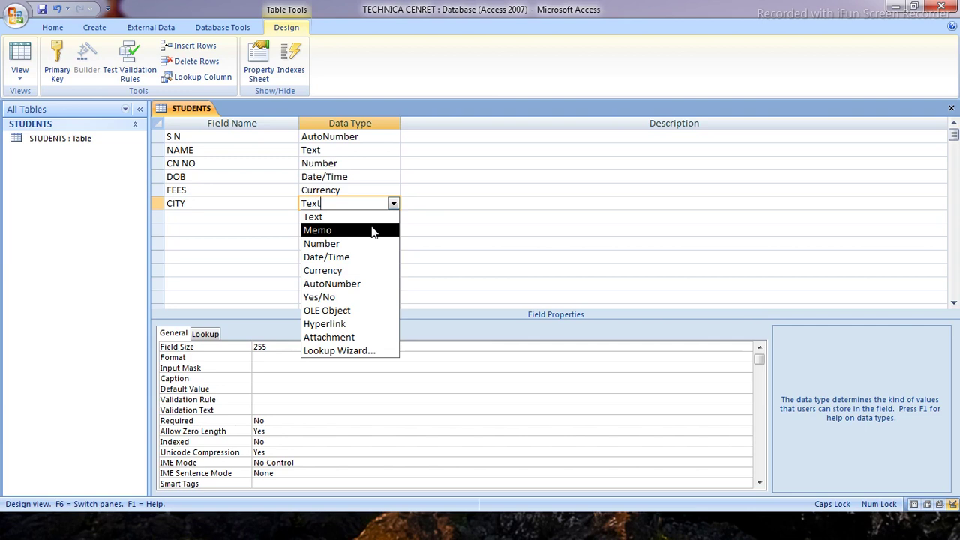
click(279, 216)
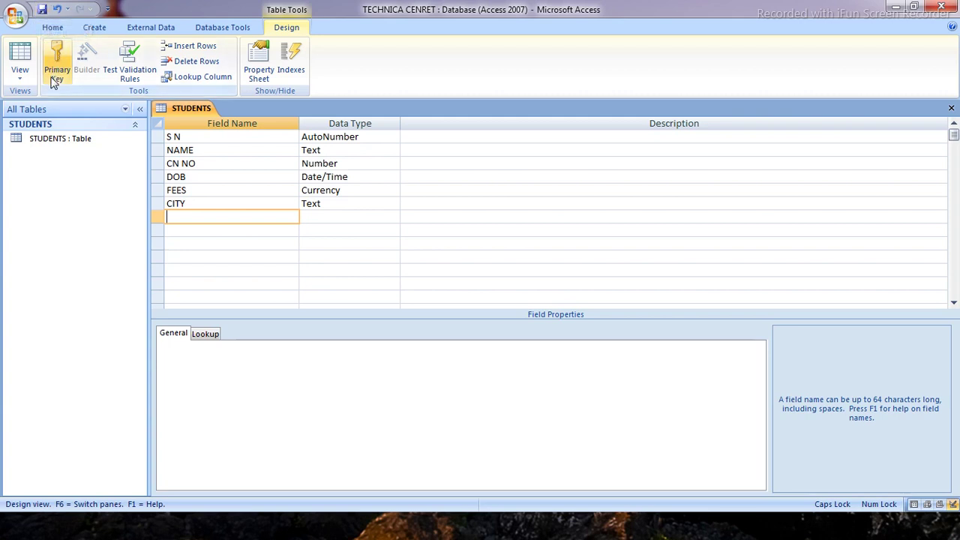
Save the STUDENTS table, accepting the shortened field size, and display it in Datasheet view
click(21, 60)
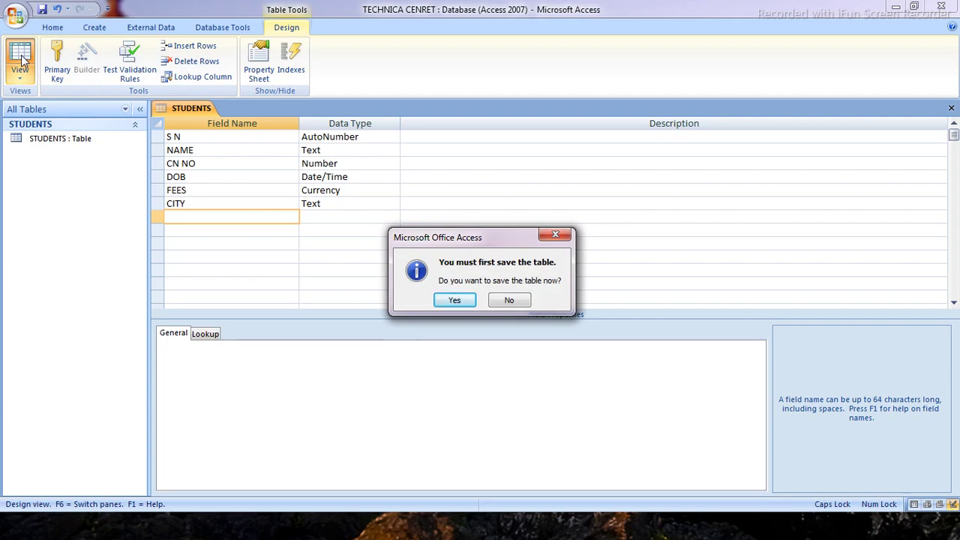
click(461, 297)
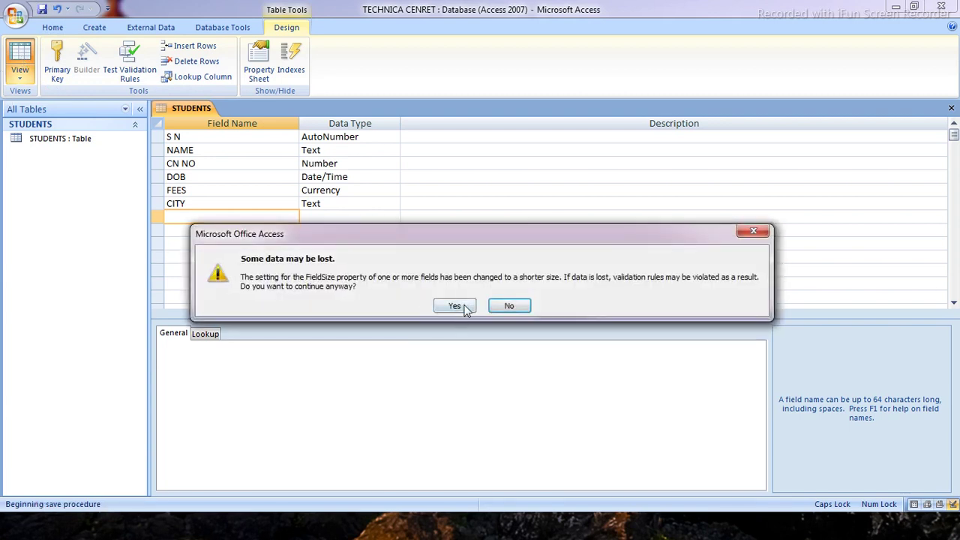
click(465, 309)
click(462, 307)
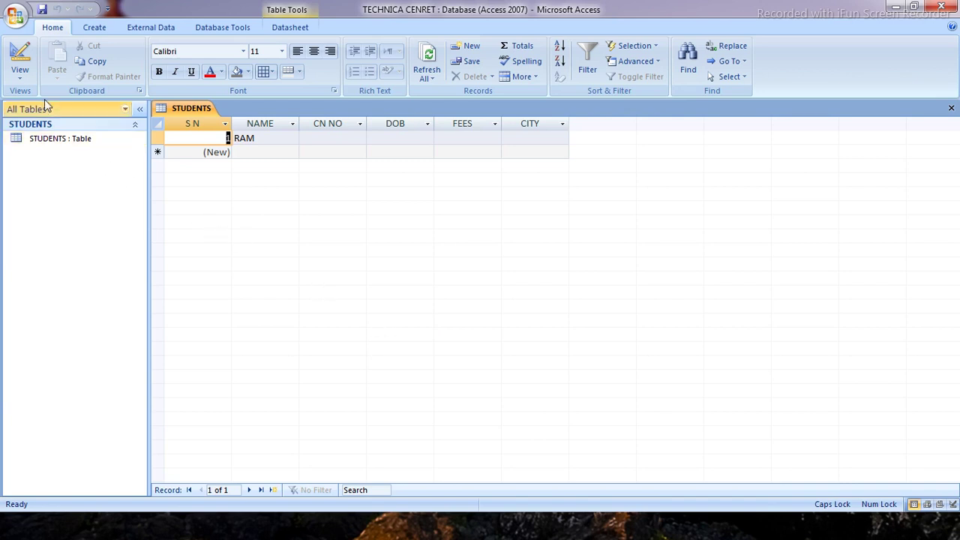
Switch the STUDENTS table to Design view and return to Datasheet view
click(20, 57)
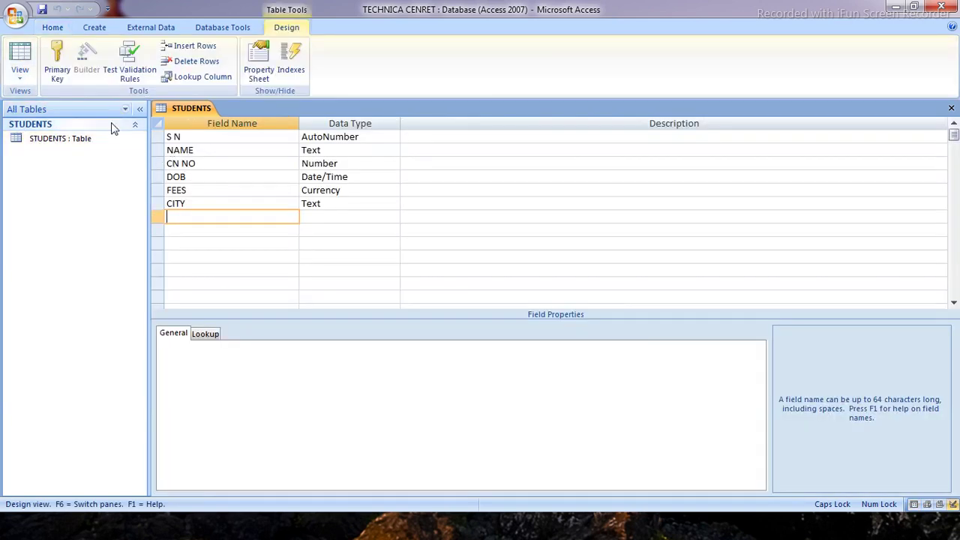
click(21, 74)
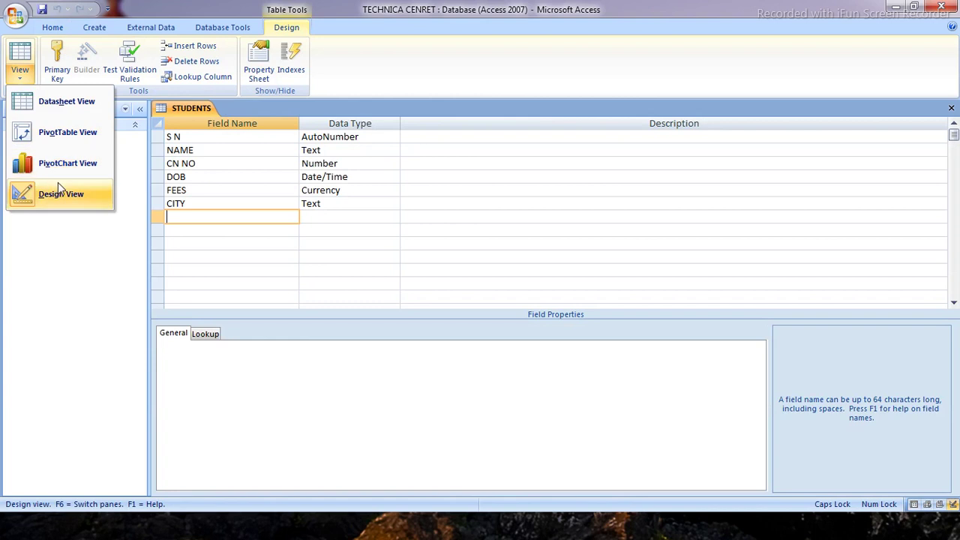
click(67, 101)
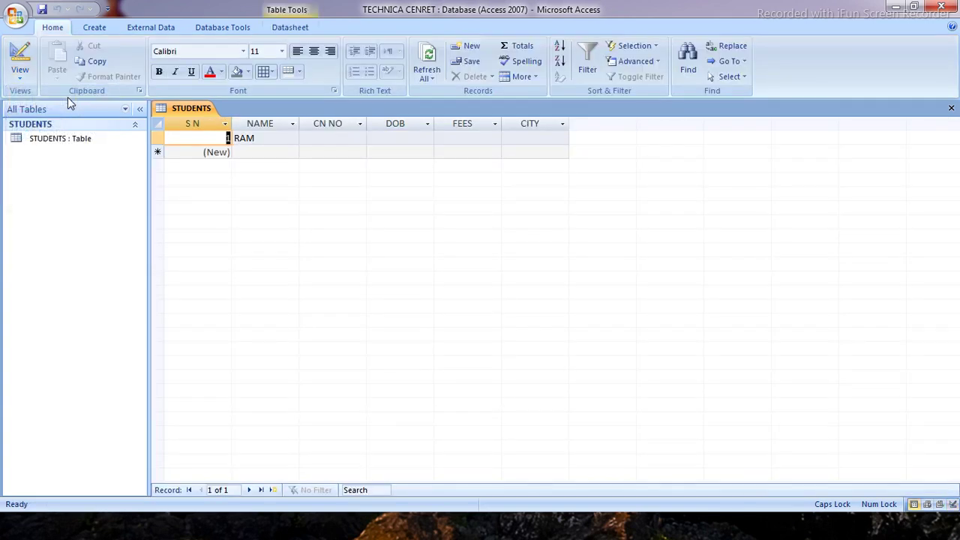
Enter the student's CN NO in the first record and pick the date of birth from the DOB calendar
click(316, 138)
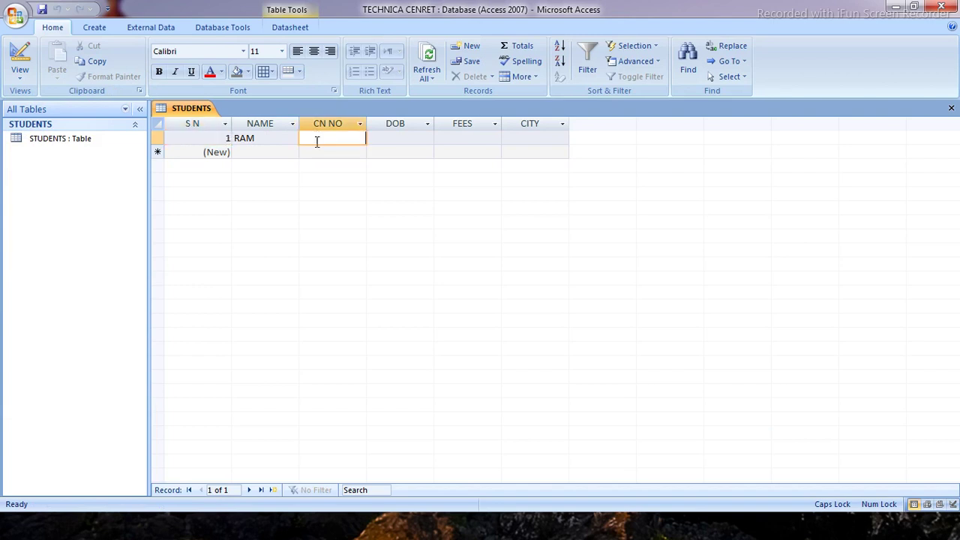
click(316, 152)
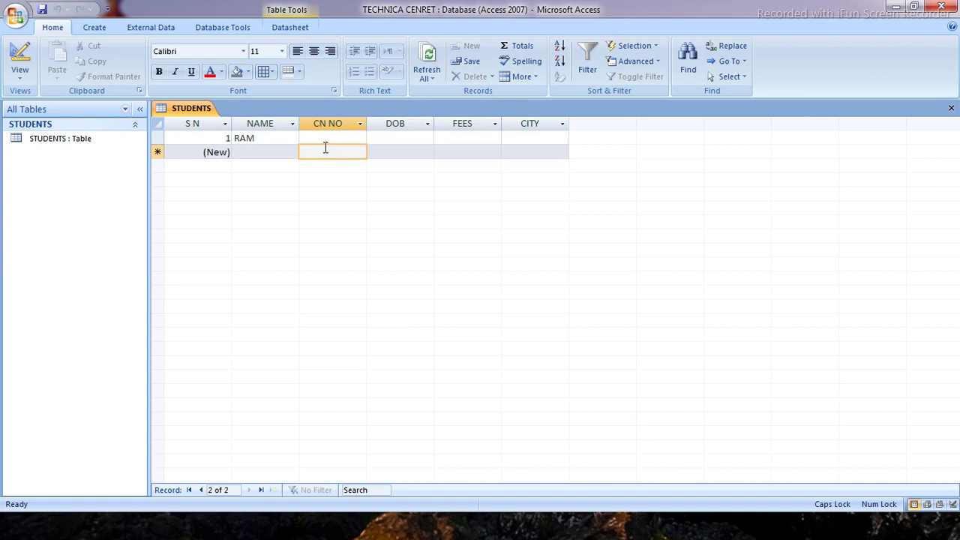
click(324, 138)
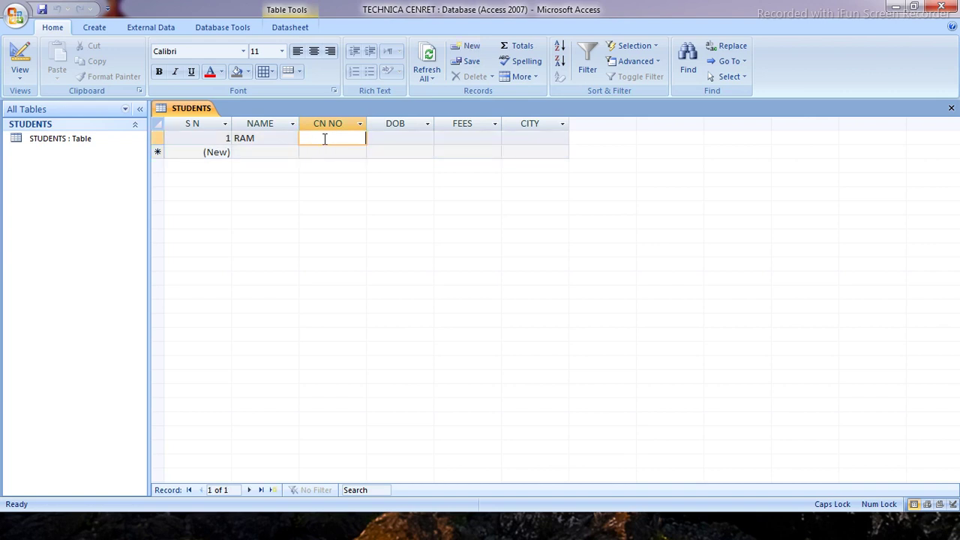
text(546476678)
click(379, 145)
click(388, 138)
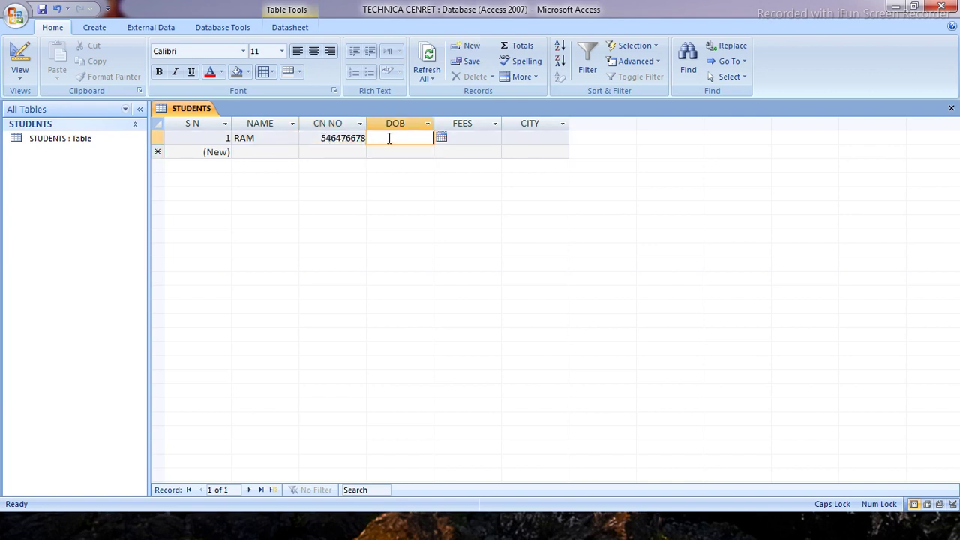
click(441, 138)
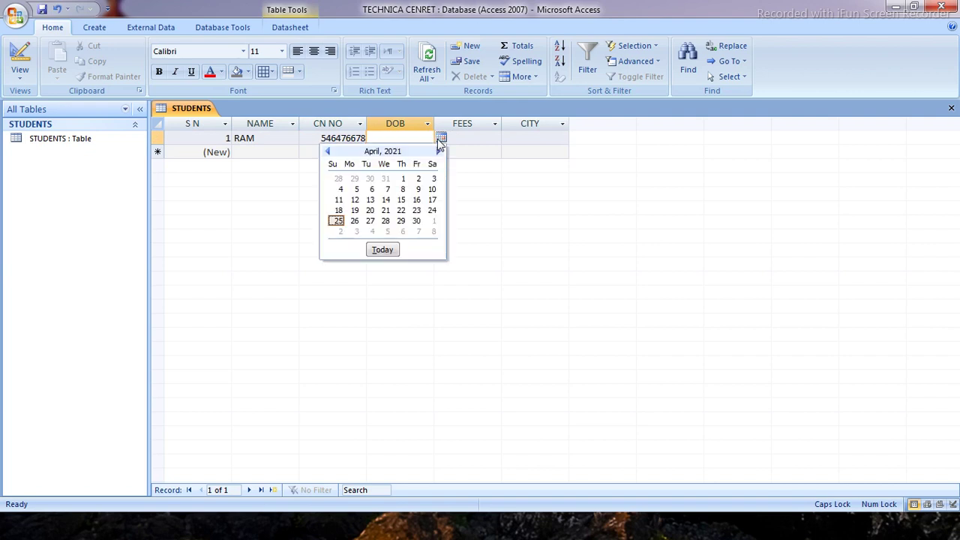
click(403, 222)
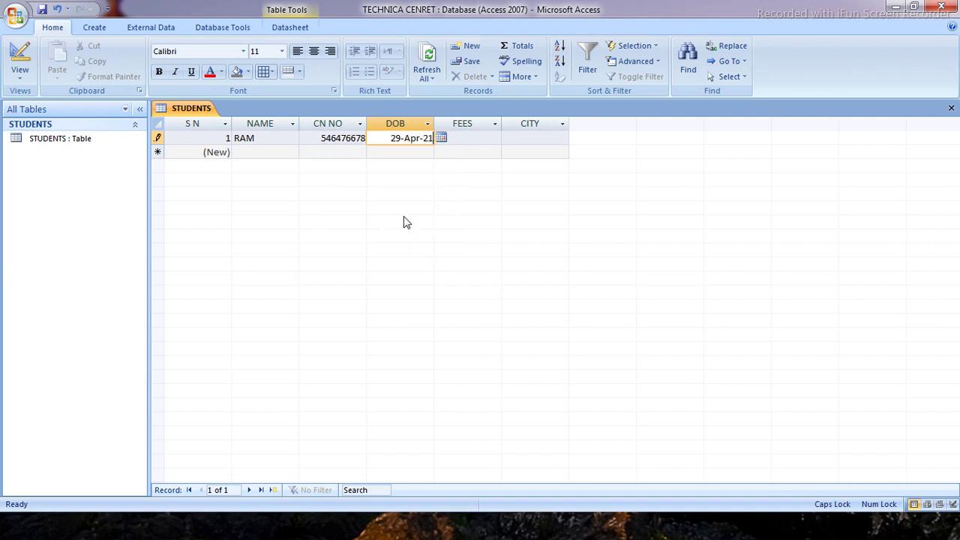
Set the FEES value of the first record to 5000
click(470, 139)
text(565665)
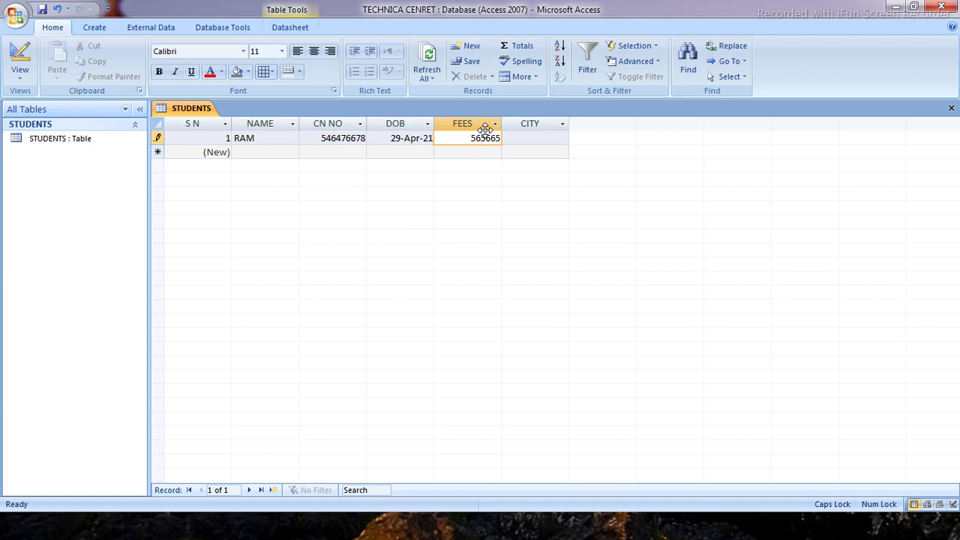
key(BackSpace)
key(BackSpace)
key(BackSpace)
key(BackSpace)
key(BackSpace)
key(BackSpace)
text(5000)
Choose BHOPAL from the CITY lookup values for the first record and complete the record
click(507, 136)
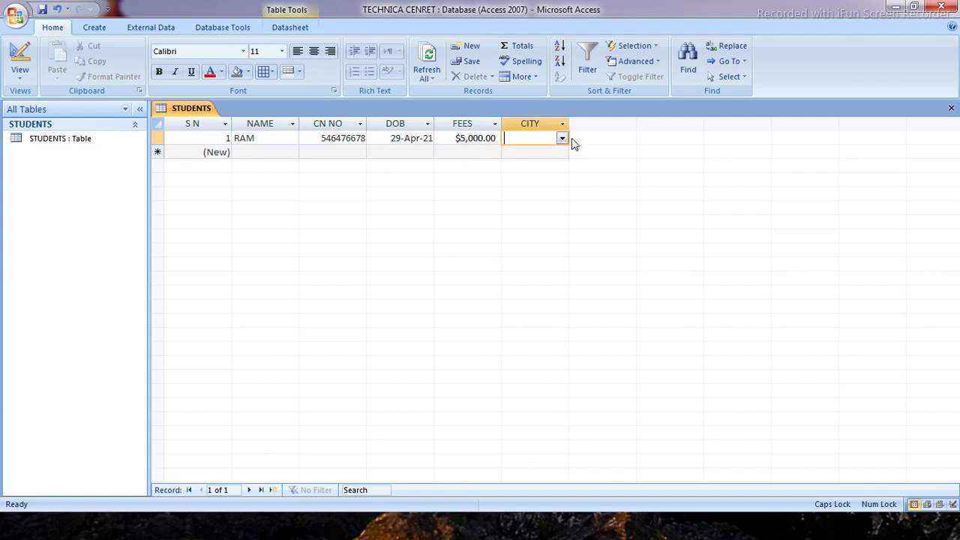
click(562, 139)
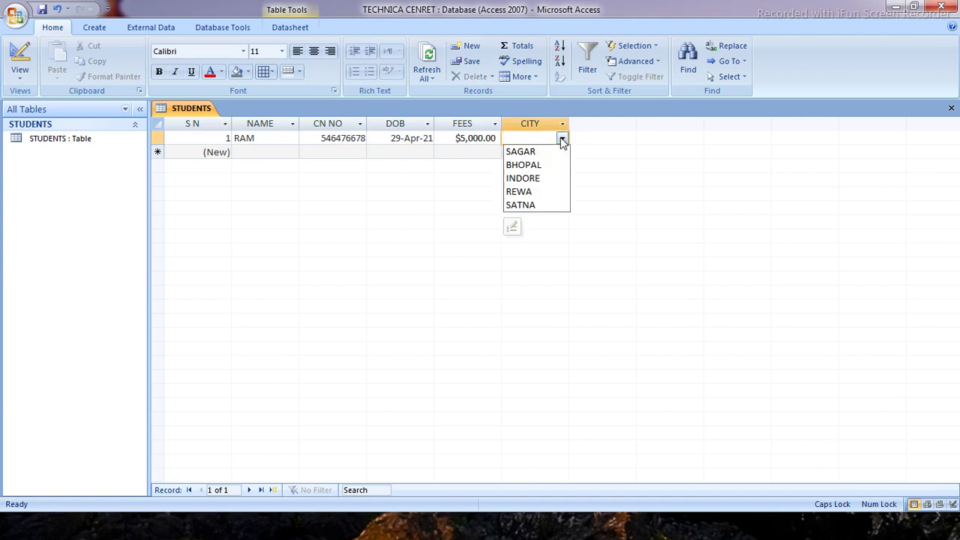
click(542, 167)
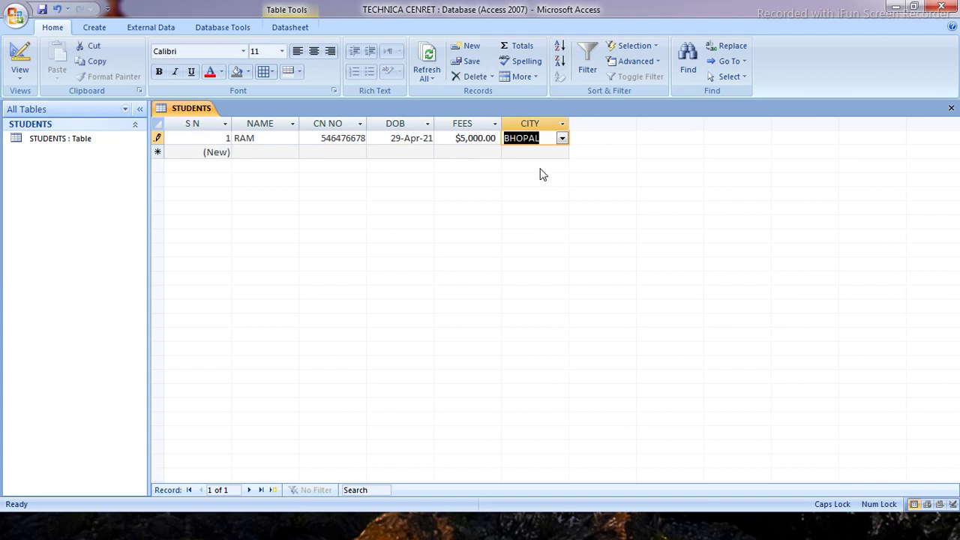
key(Tab)
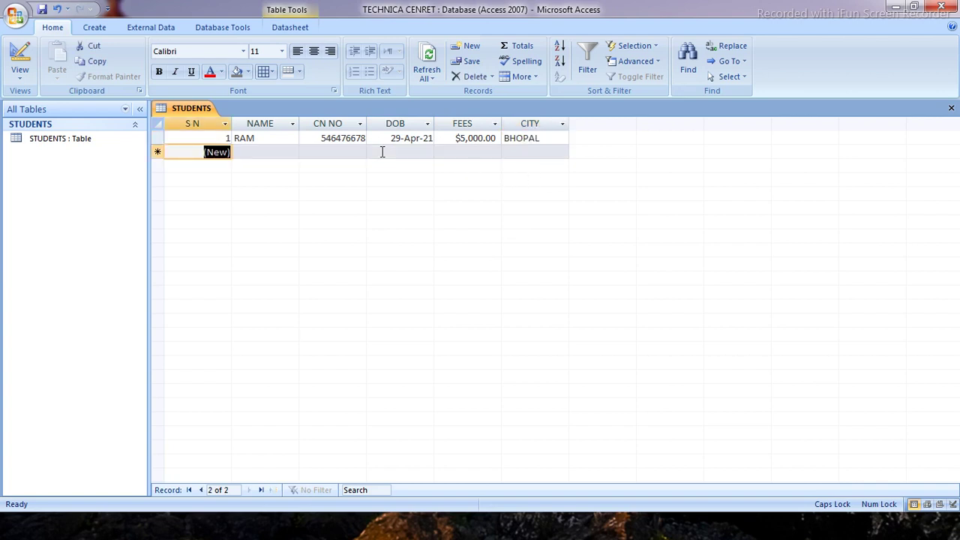
Start a second record in the STUDENTS table with the student's name and CN NO
key(Tab)
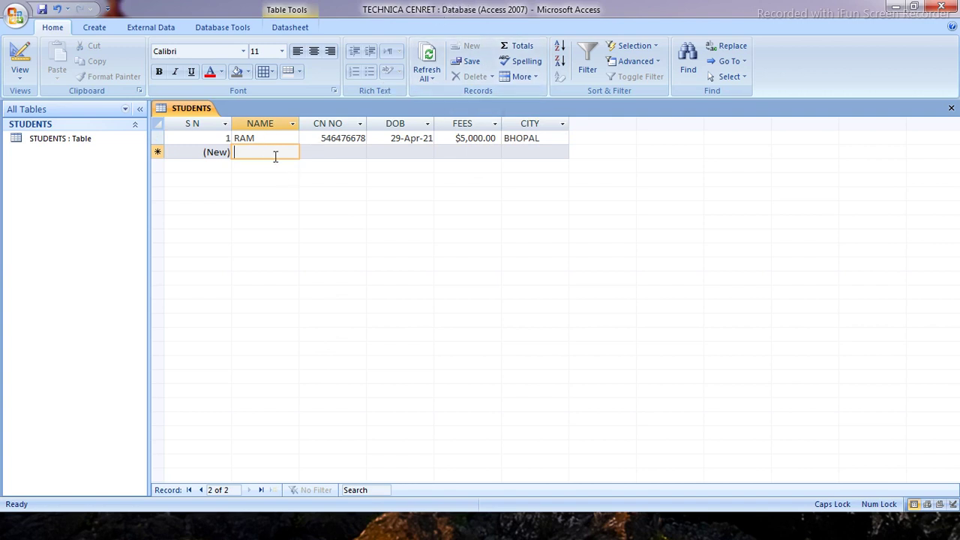
text(SHYAM)
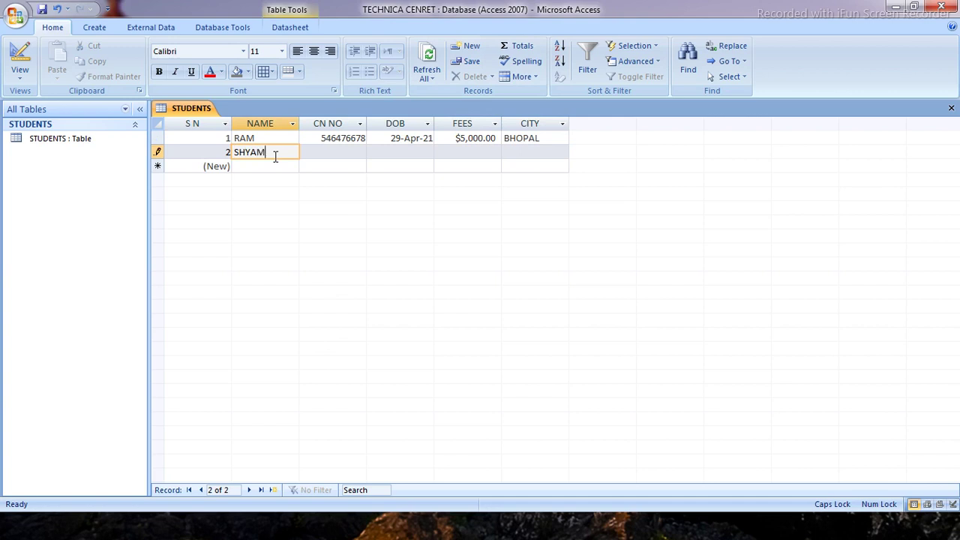
key(Tab)
text(686767676)
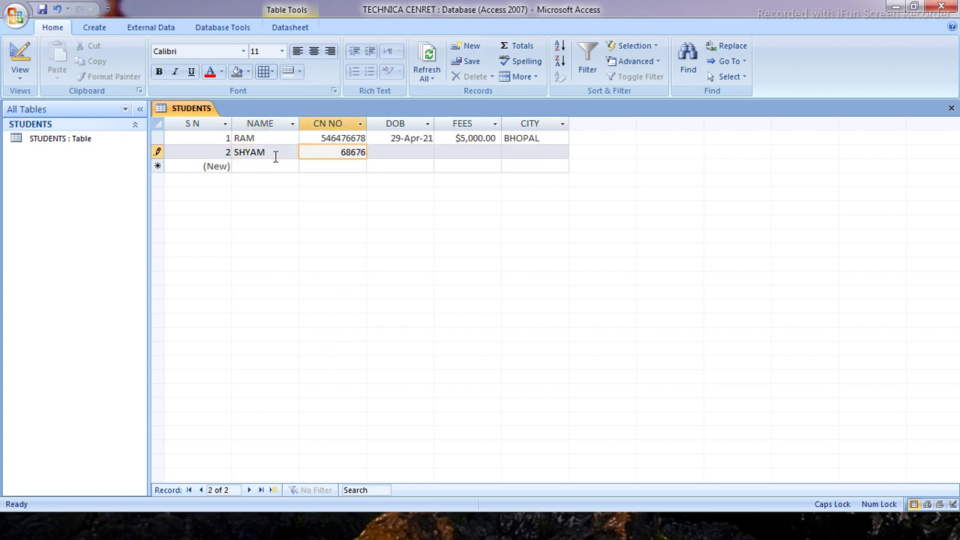
key(Tab)
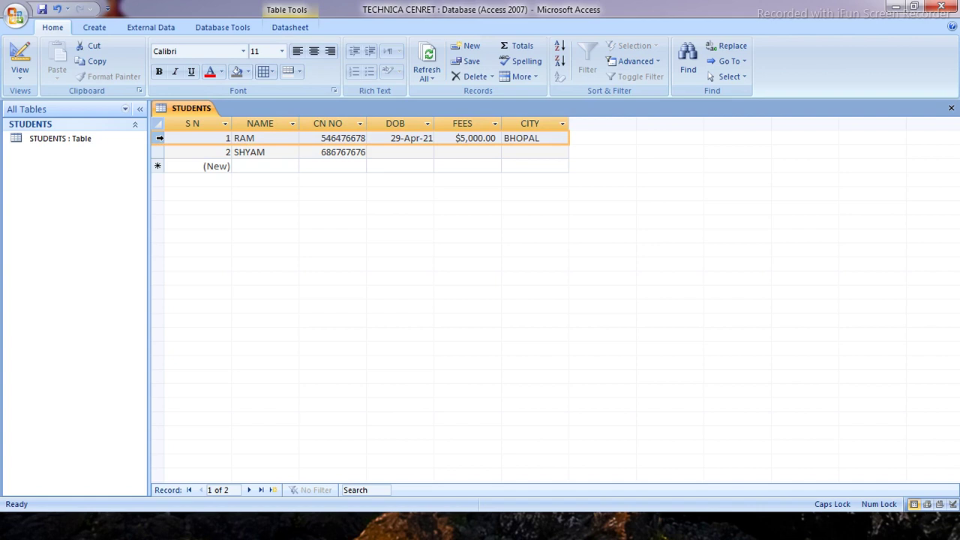
click(156, 153)
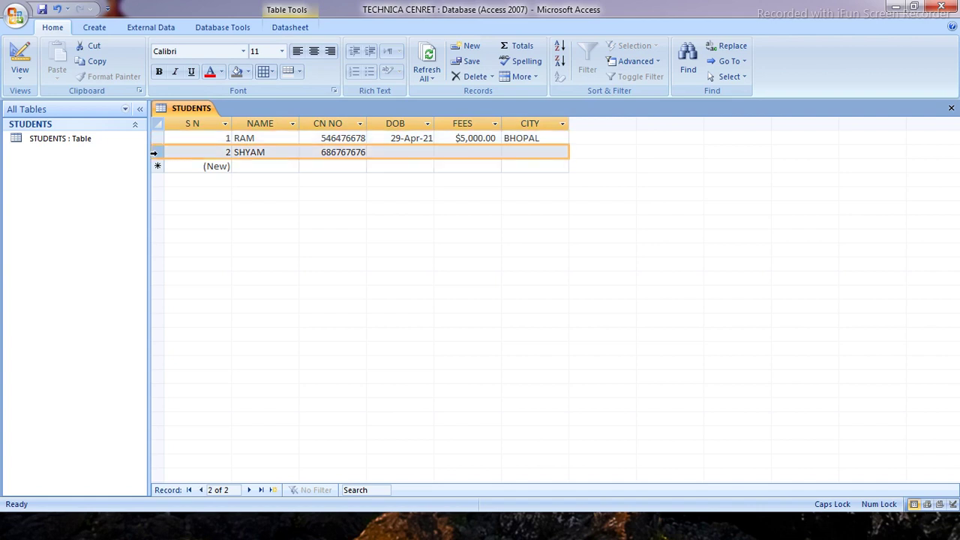
click(270, 123)
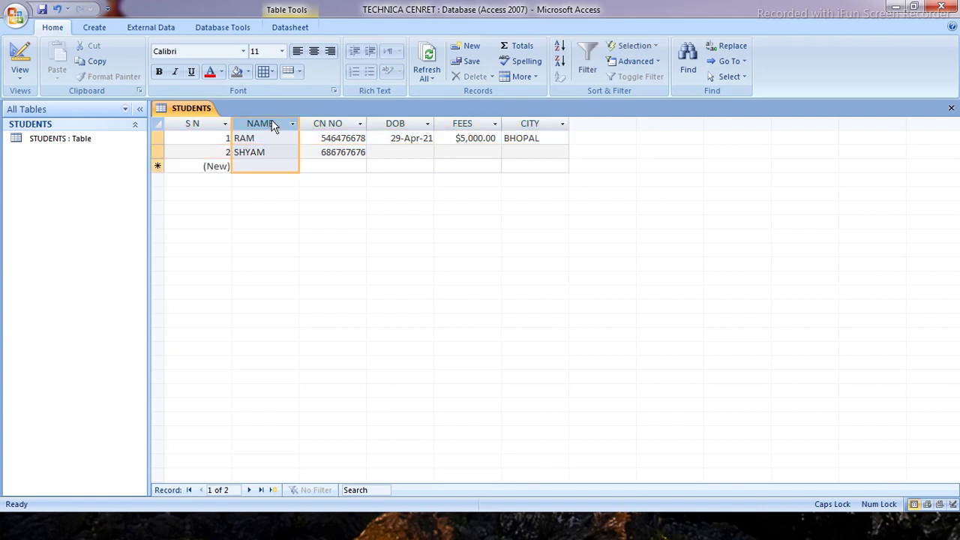
click(334, 122)
Pick the second student's date of birth from the DOB calendar and enter 7000 as the FEES
click(391, 152)
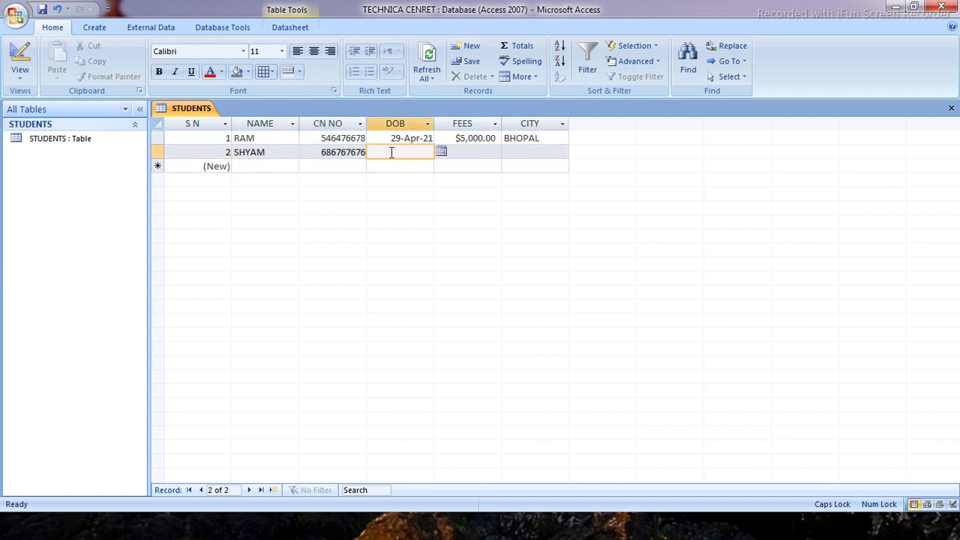
click(441, 152)
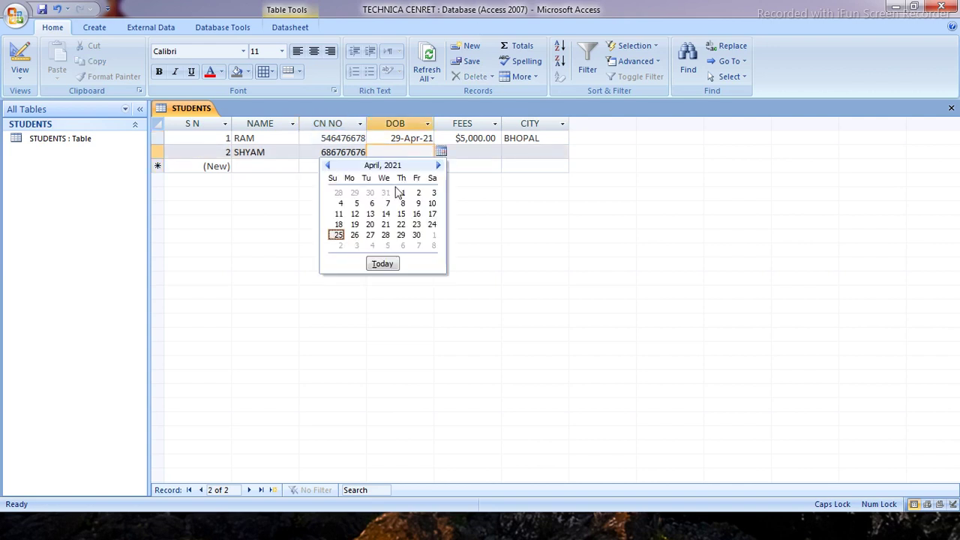
click(400, 224)
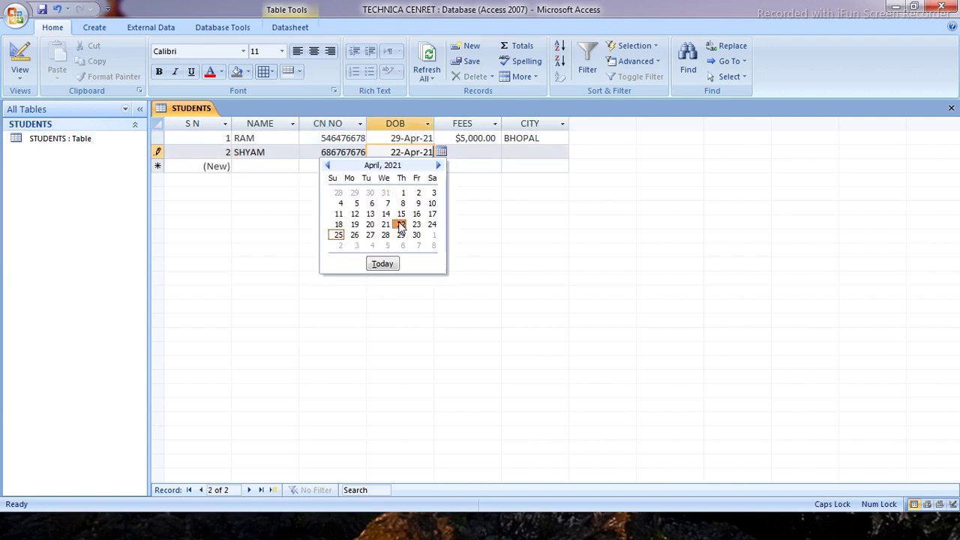
click(470, 156)
text(7000)
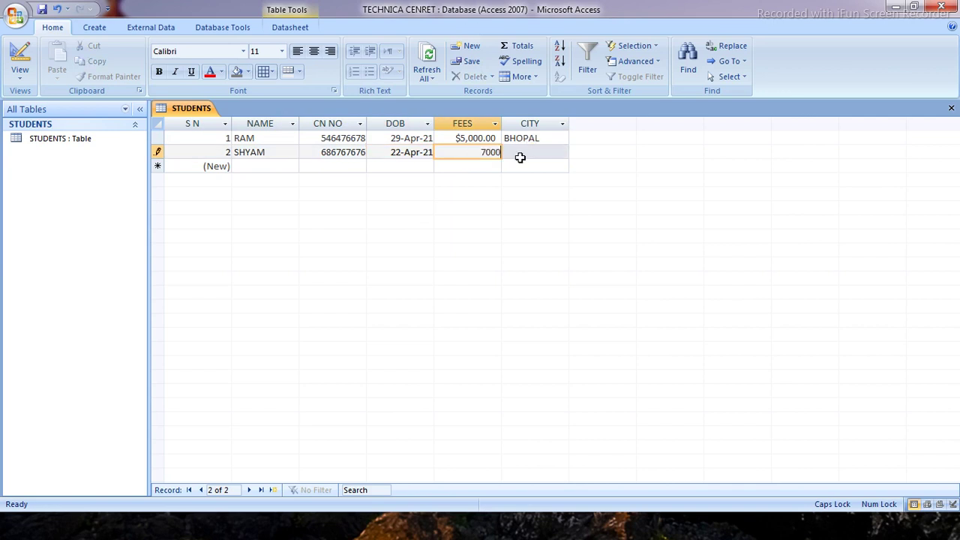
Choose INDORE from the CITY lookup values for the second record and move on to a new record
click(519, 157)
click(561, 152)
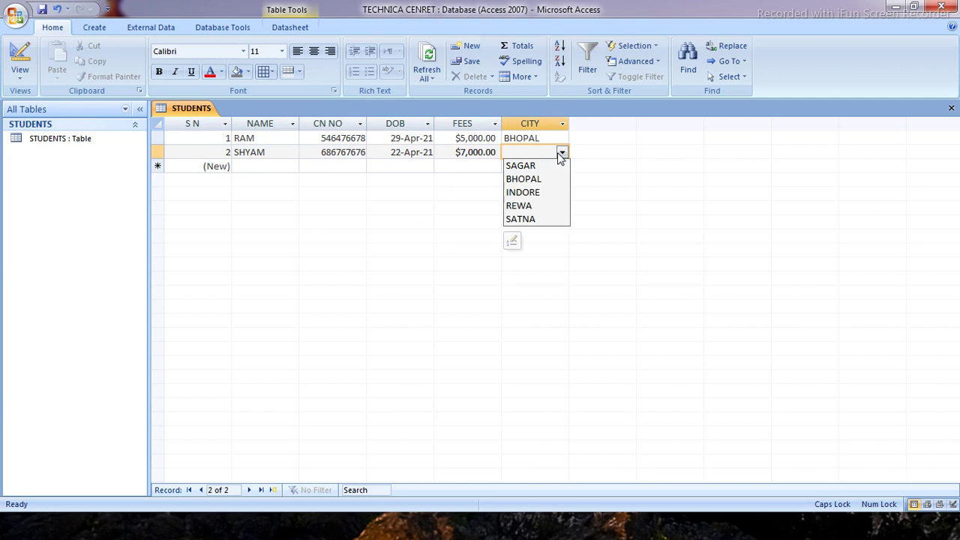
click(524, 191)
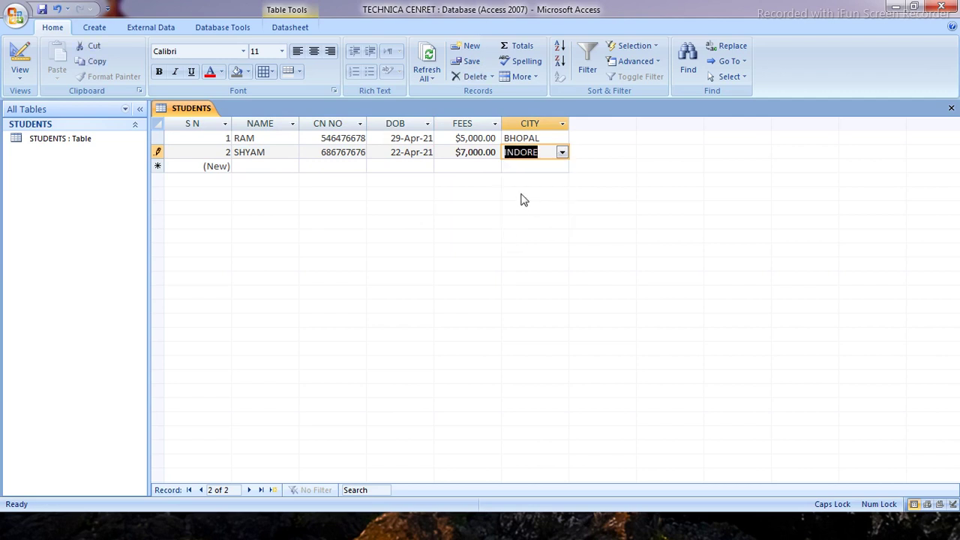
click(252, 168)
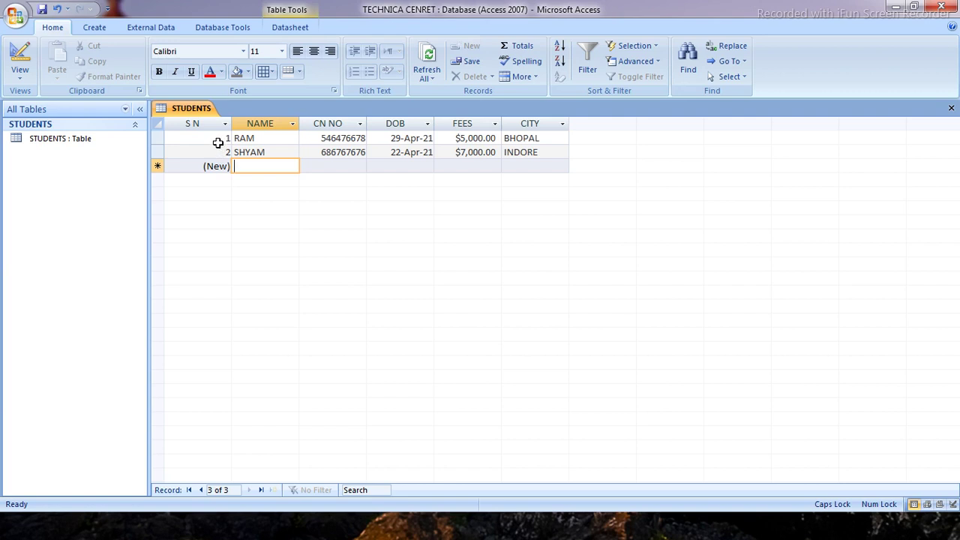
click(157, 138)
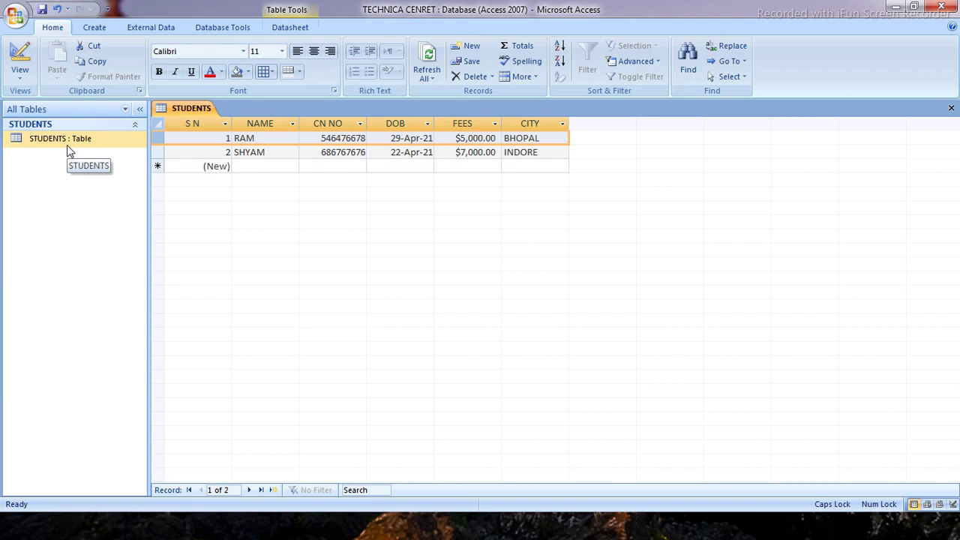
click(262, 140)
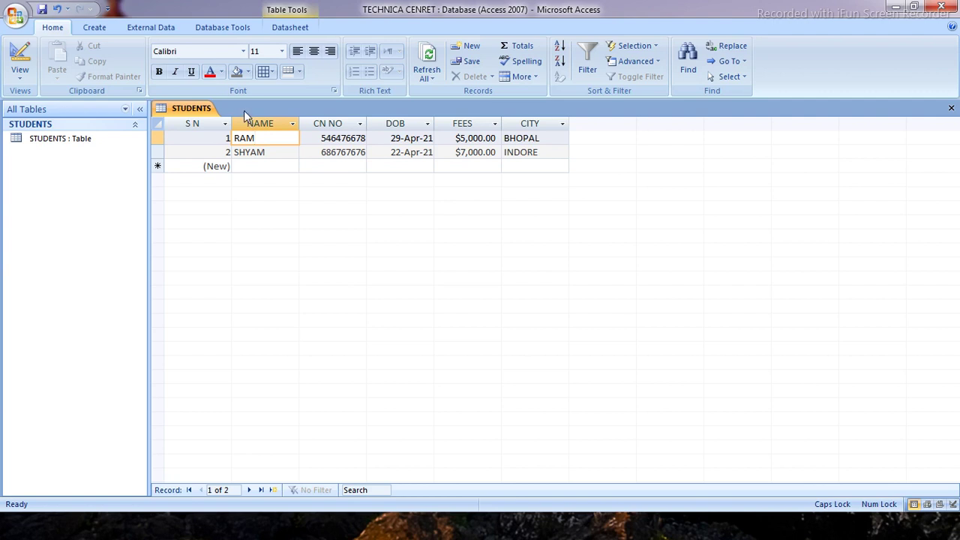
click(273, 166)
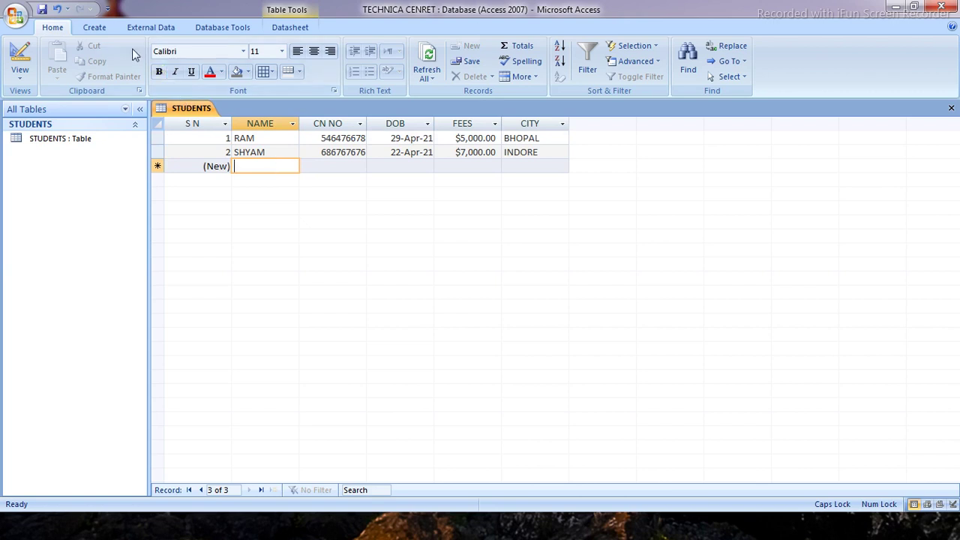
click(95, 30)
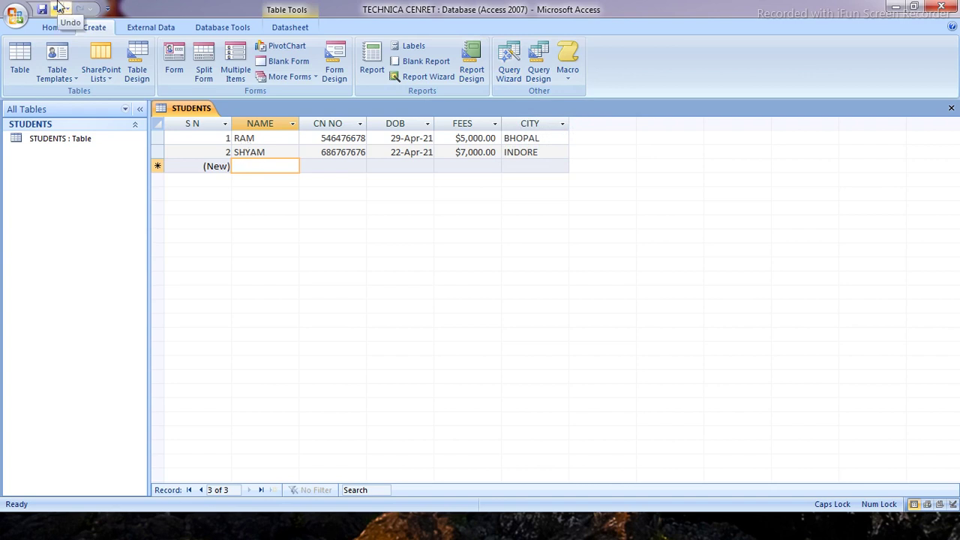
click(51, 28)
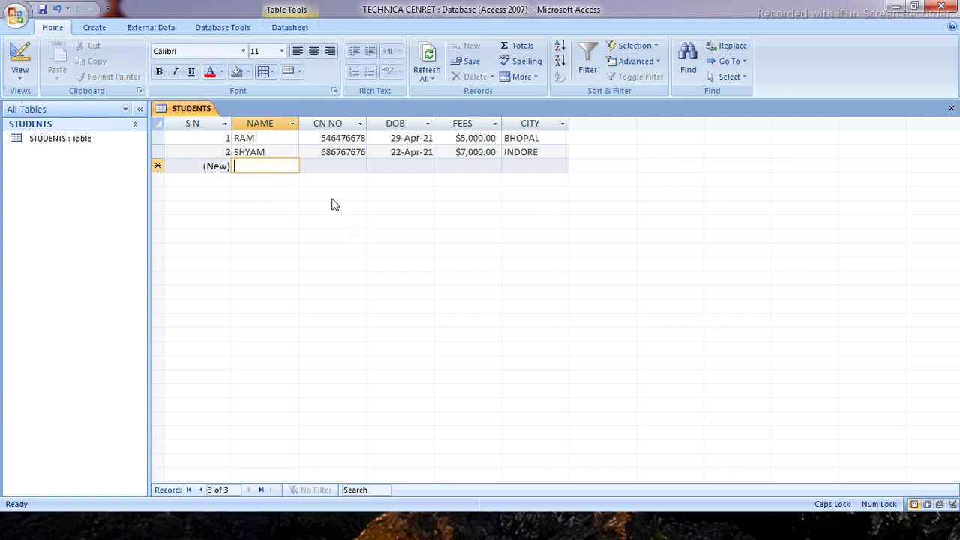
Try to enter the text DRER as the CN NO of a third record in the STUDENTS table
click(329, 165)
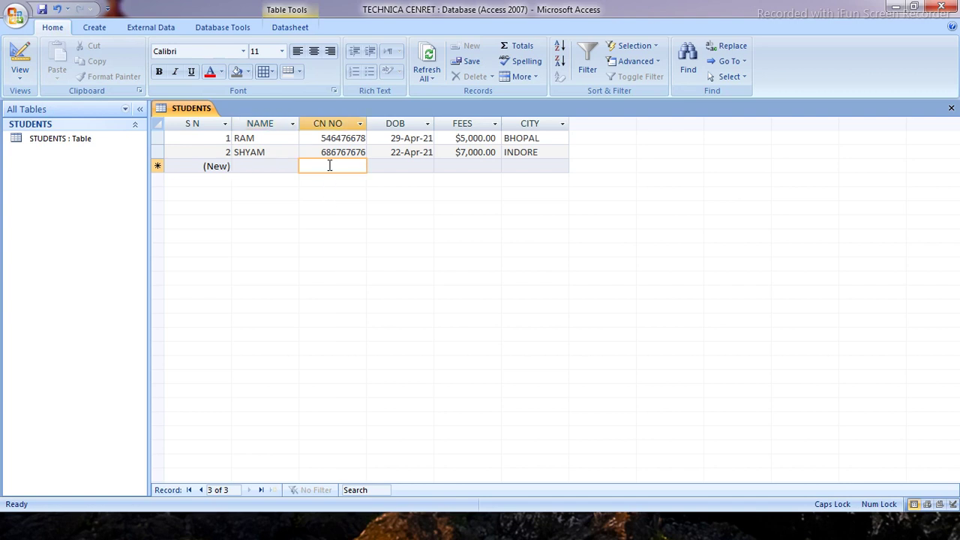
text(DRER)
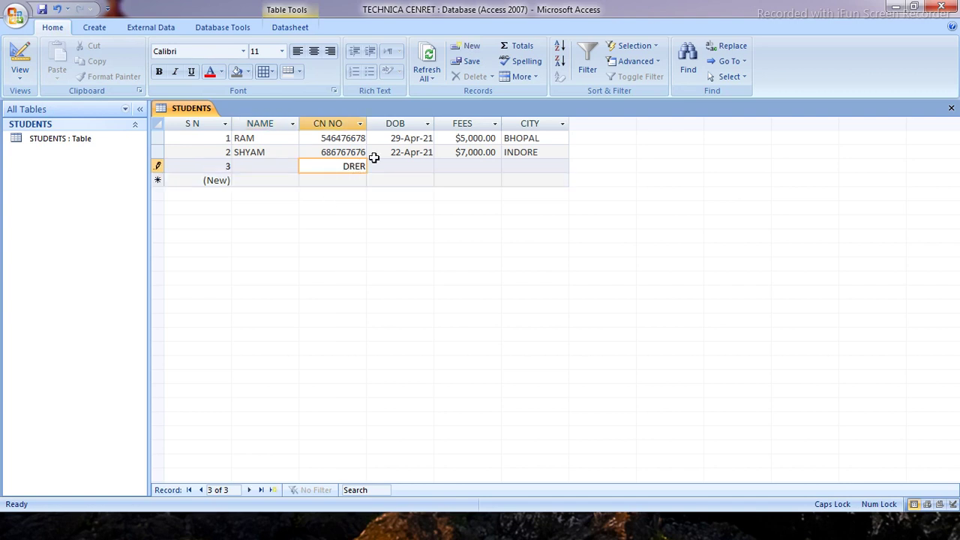
key(Tab)
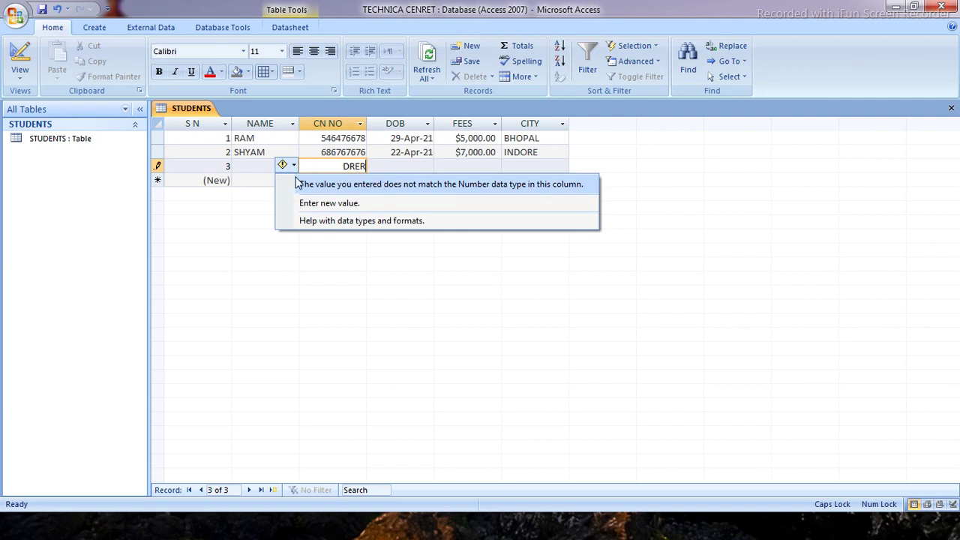
click(354, 203)
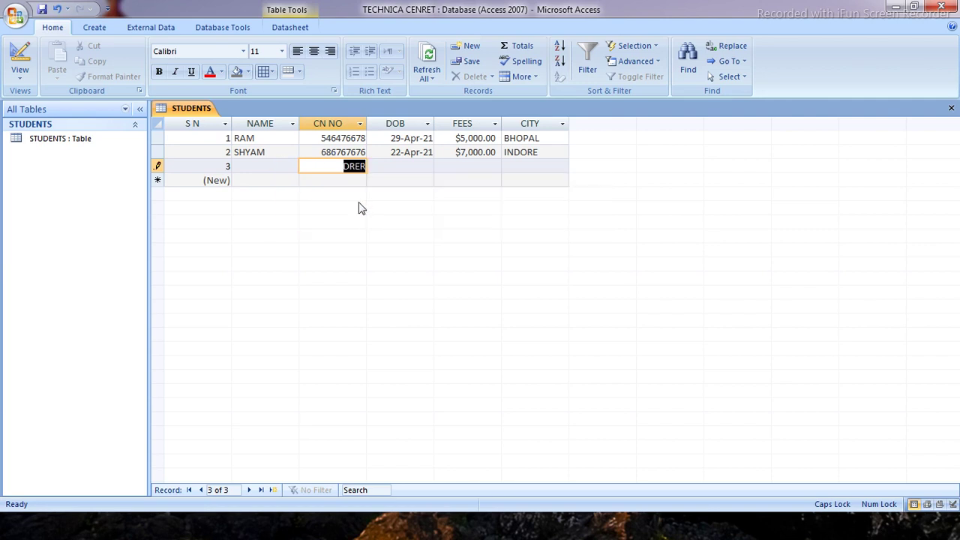
Replace the third record's invalid CN NO text with the student's contact number
key(BackSpace)
text(687687667)
key(Tab)
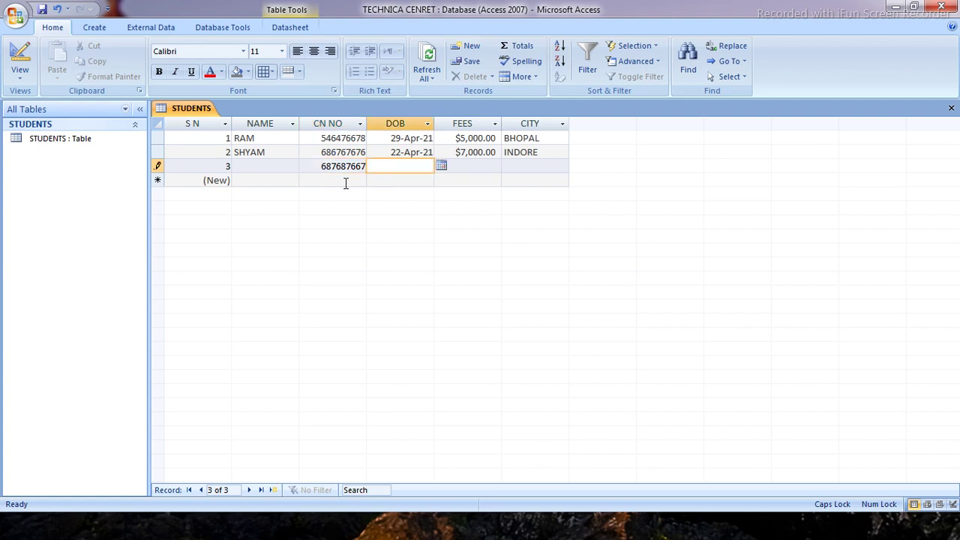
Pick the third student's date of birth from the DOB calendar and enter 5656 as the FEES
click(441, 166)
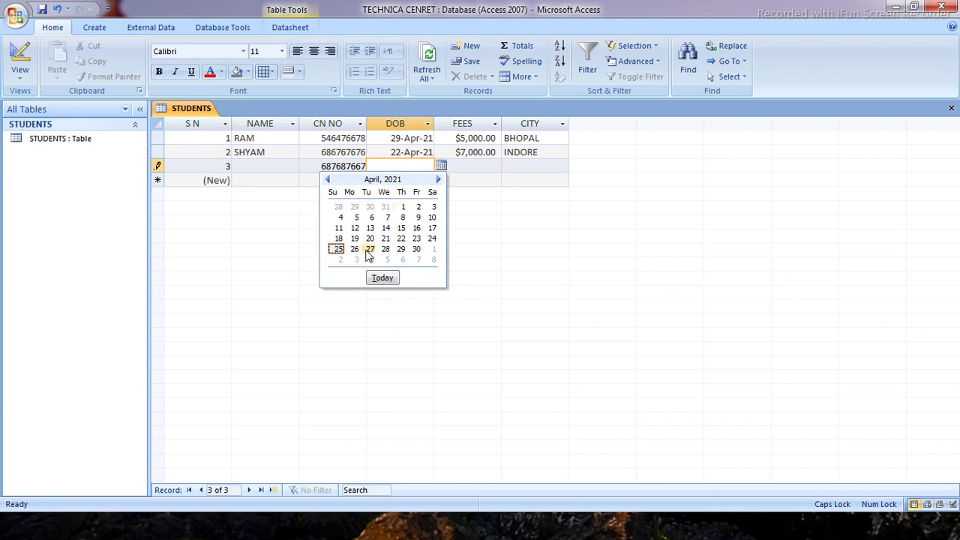
click(385, 238)
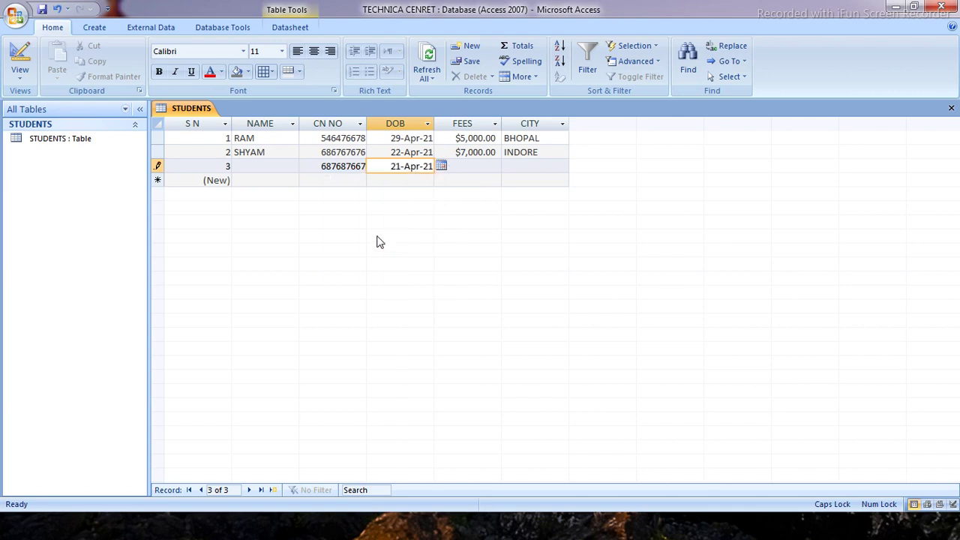
click(474, 165)
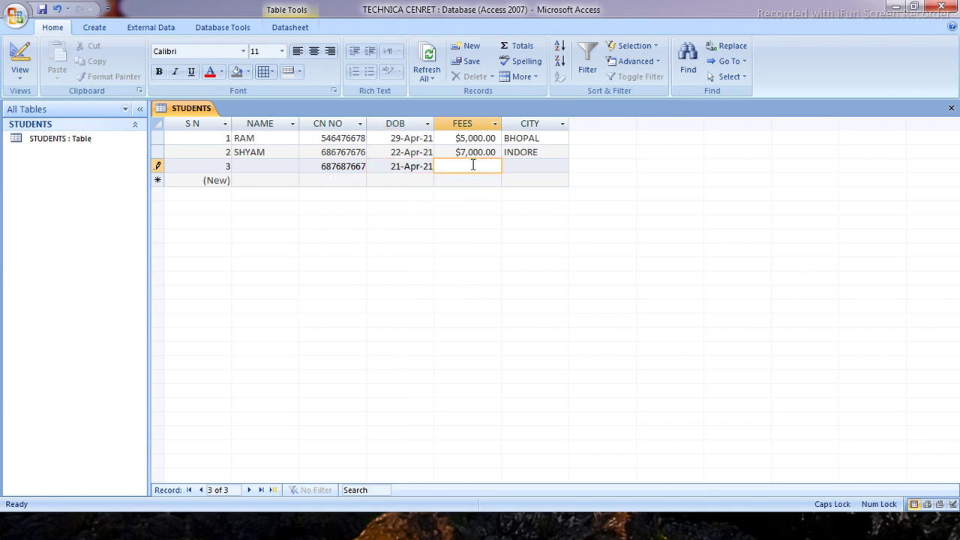
text(5656)
Choose SAGAR from the CITY lookup values for the third record
click(520, 166)
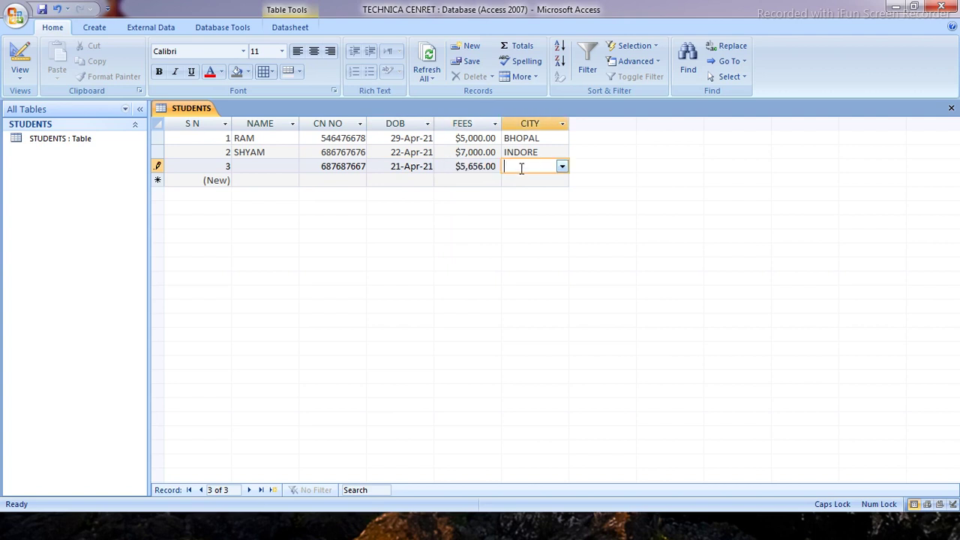
click(563, 166)
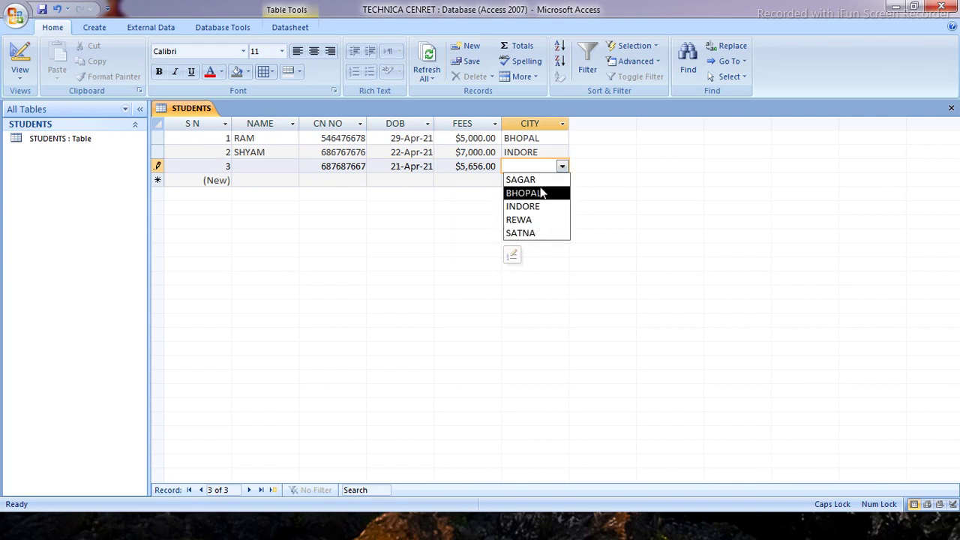
click(541, 180)
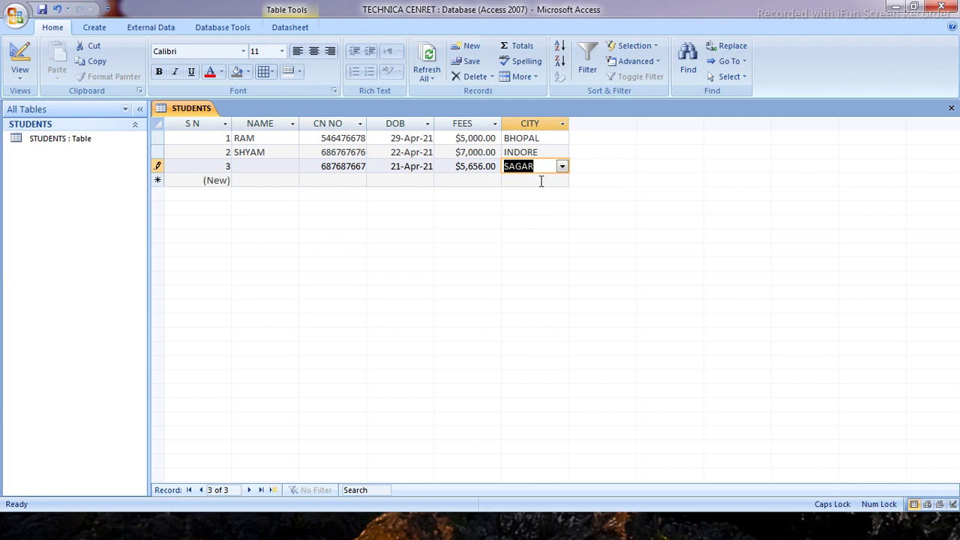
click(19, 75)
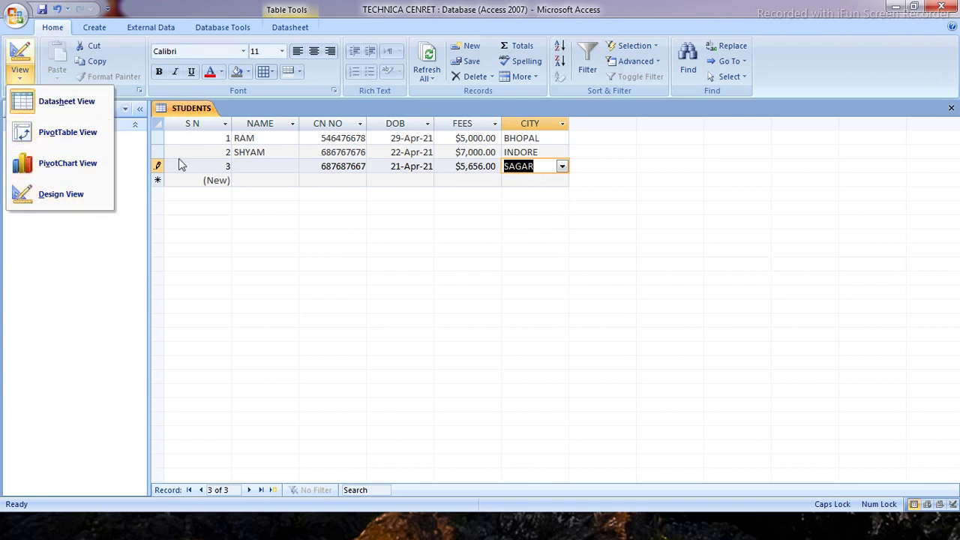
Fill in the student's name in the third record's empty NAME field and move on to a new record
click(275, 164)
click(276, 165)
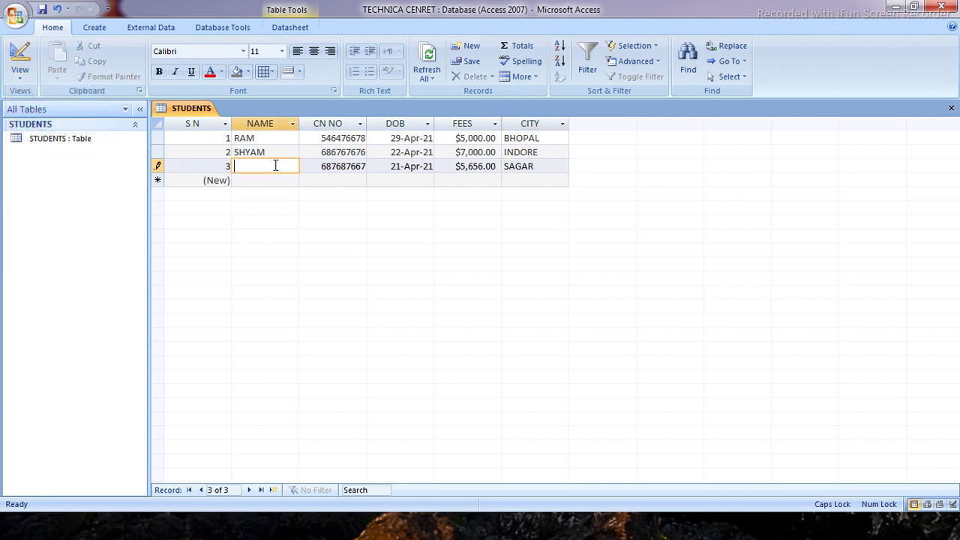
text(MOHAN)
key(Tab)
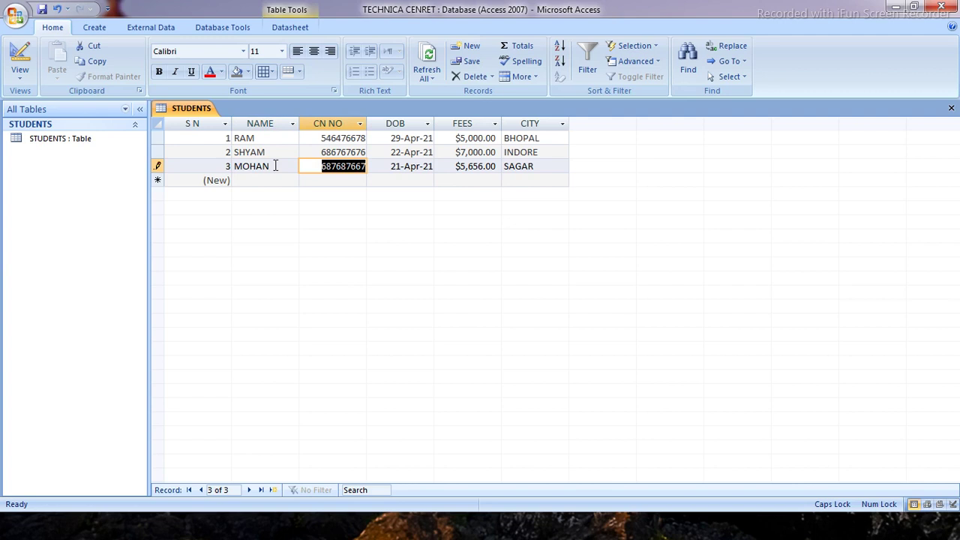
key(Tab)
key(Tab)
key(Tab)
key(Tab)
key(Tab)
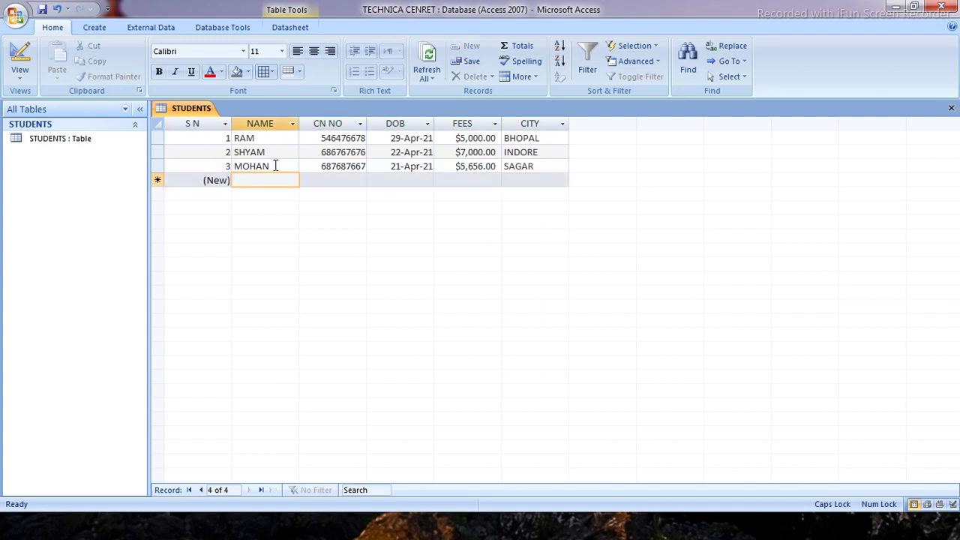